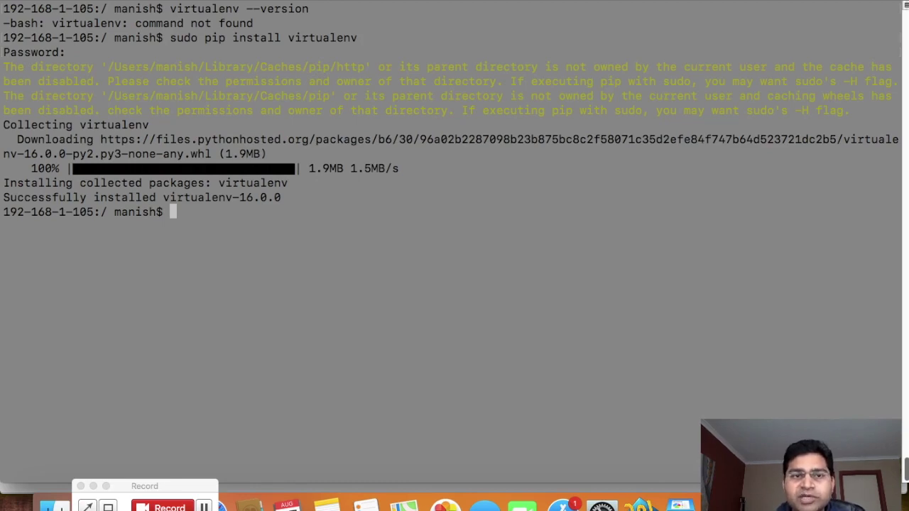
- Rerun 'virtualenv --version' to confirm 16.0.0, then bring the Keynote setup slide forward
{"action": "key", "text": "Up"}
{"action": "key", "text": "Up"}
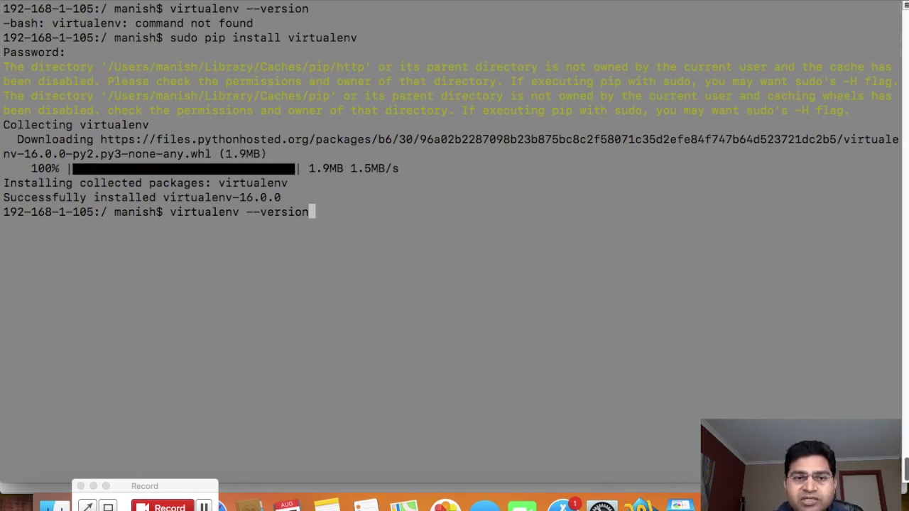
{"action": "key", "text": "Return"}
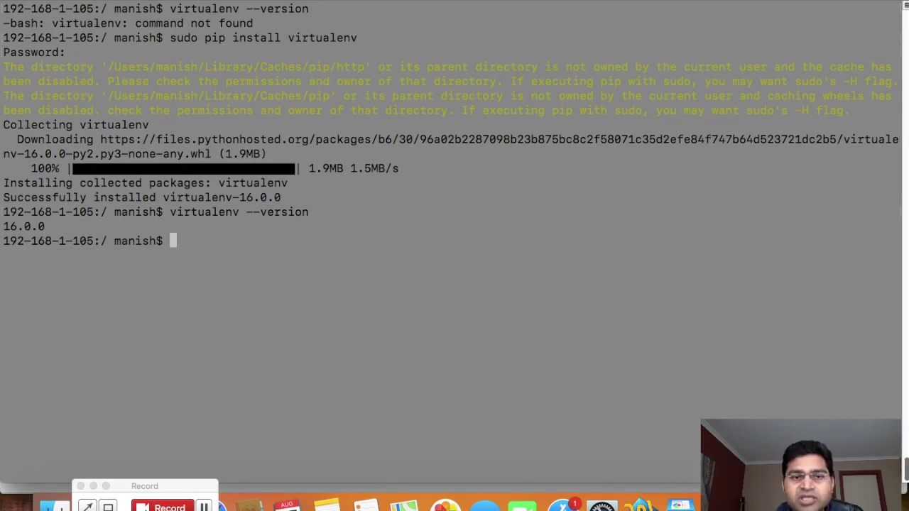
{"action": "key", "text": "super+Tab"}
{"action": "key", "text": "super+Tab"}
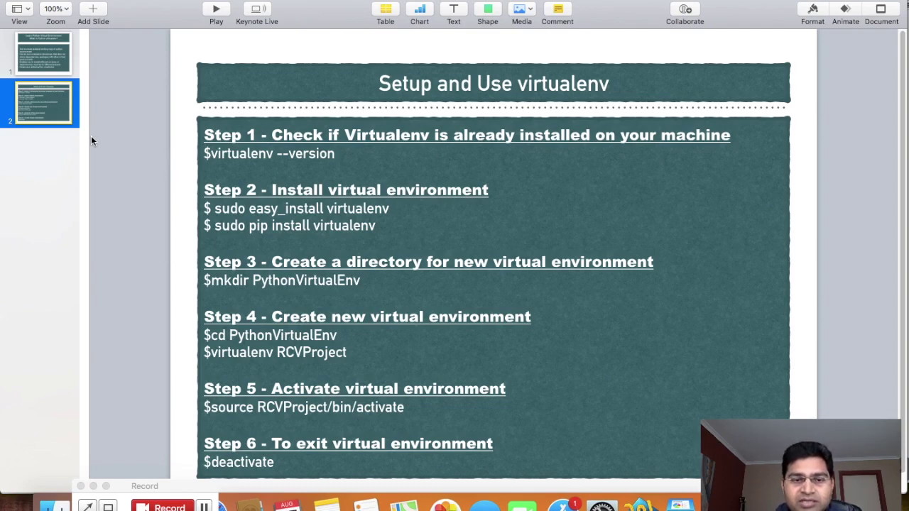
- Create the PythonVirtualEnv folder with 'sudo mkdir' after plain mkdir is denied, then return to Keynote
{"action": "key", "text": "super+Tab"}
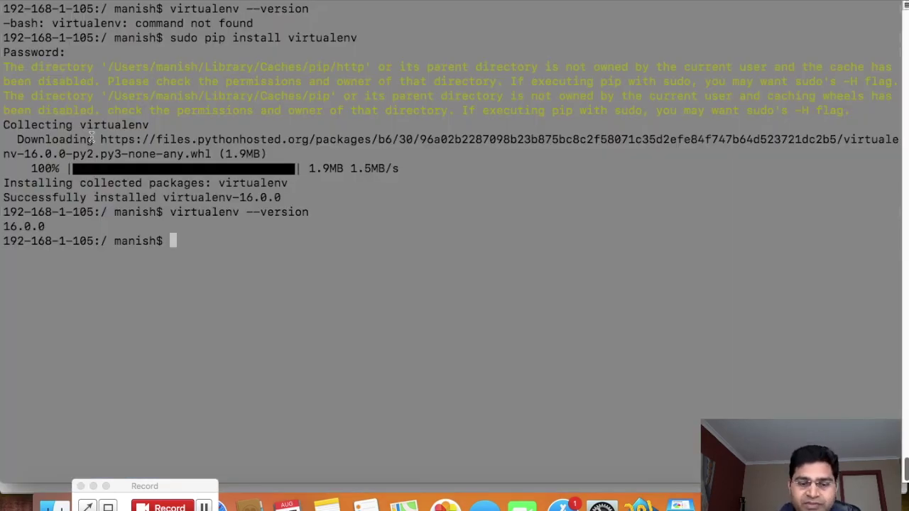
{"action": "type", "text": "mkdir "}
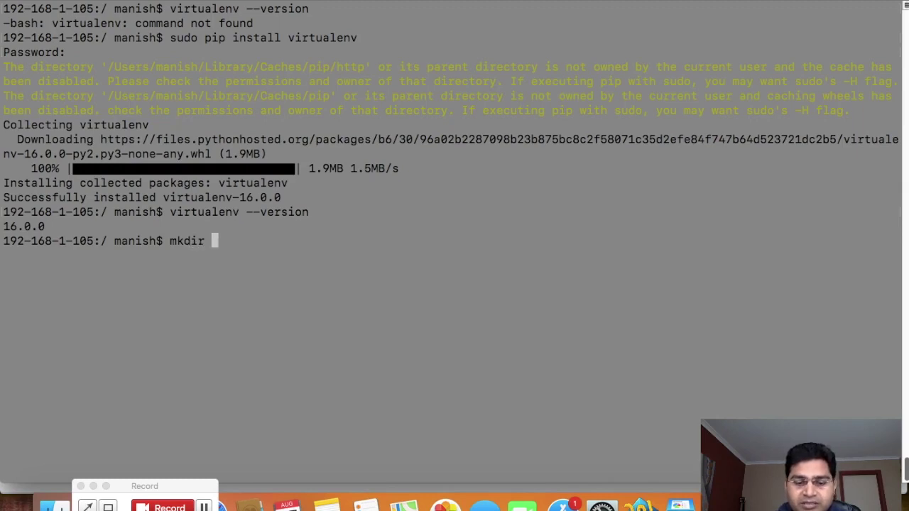
{"action": "type", "text": "Python"}
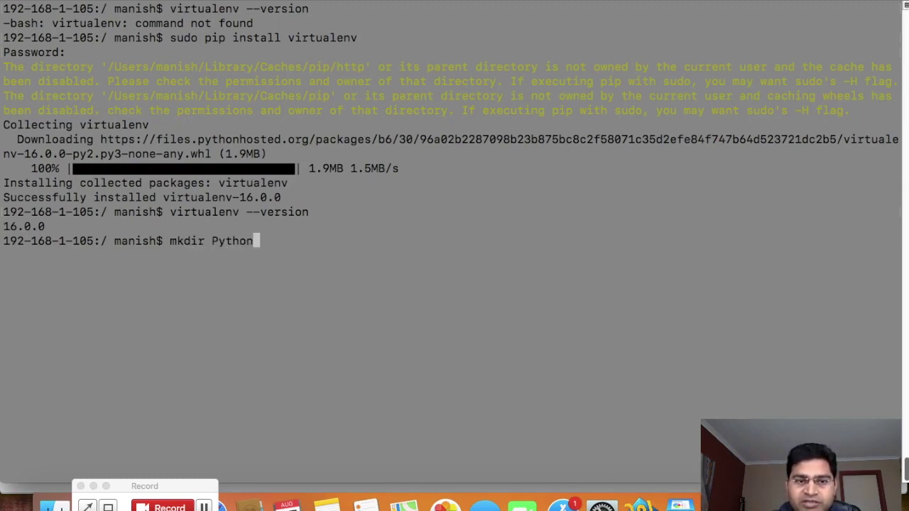
{"action": "type", "text": "VirtualEnv"}
{"action": "key", "text": "Return"}
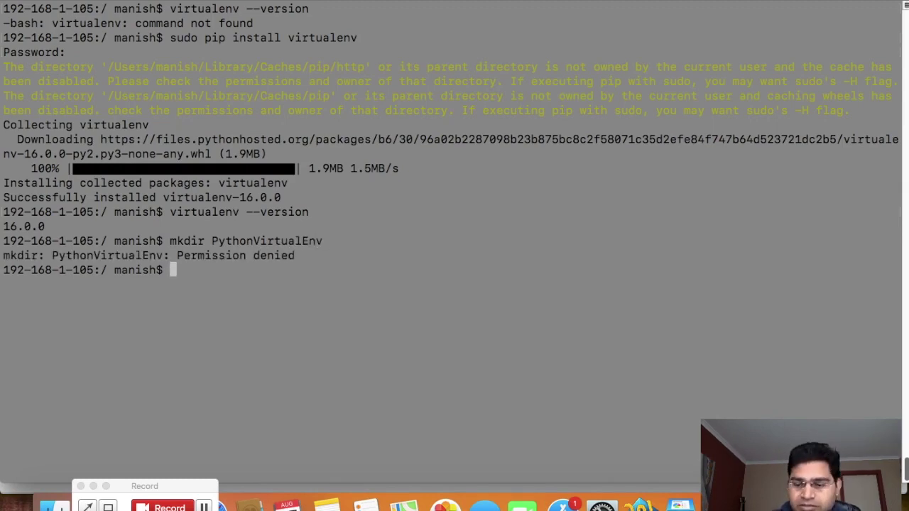
{"action": "key", "text": "Up"}
{"action": "key", "text": "Left"}
{"action": "key", "text": "Left"}
{"action": "key", "text": "Left"}
{"action": "key", "text": "Left"}
{"action": "key", "text": "Left"}
{"action": "key", "text": "Left"}
{"action": "key", "text": "Left"}
{"action": "key", "text": "Left"}
{"action": "key", "text": "Left"}
{"action": "key", "text": "Left"}
{"action": "key", "text": "Left"}
{"action": "key", "text": "Left"}
{"action": "key", "text": "Left"}
{"action": "key", "text": "Left"}
{"action": "key", "text": "Left"}
{"action": "key", "text": "Left"}
{"action": "key", "text": "Left"}
{"action": "key", "text": "Left"}
{"action": "key", "text": "Left"}
{"action": "key", "text": "Left"}
{"action": "key", "text": "Left"}
{"action": "key", "text": "Left"}
{"action": "type", "text": "sudo"}
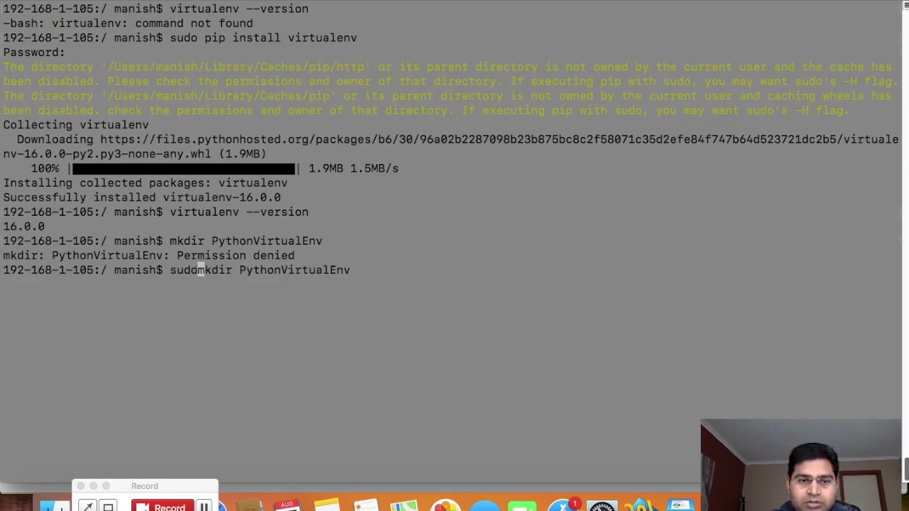
{"action": "key", "text": "Return"}
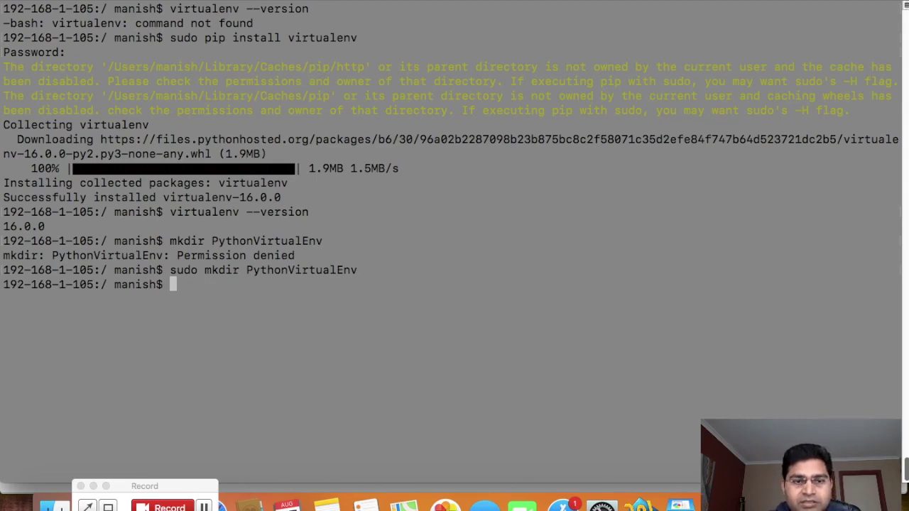
{"action": "key", "text": "super+Tab"}
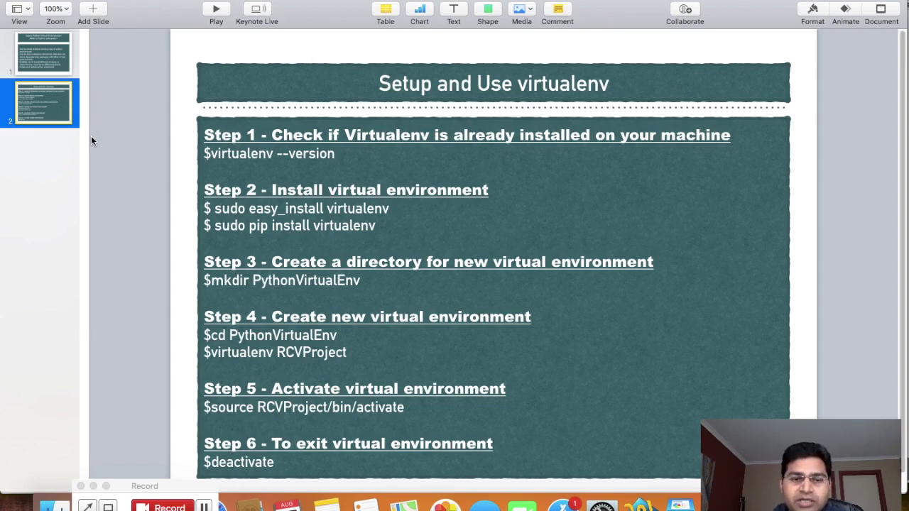
- Change into the PythonVirtualEnv directory with 'cd', then switch back to the Keynote slide
{"action": "key", "text": "super+Tab"}
{"action": "type", "text": "cd "}
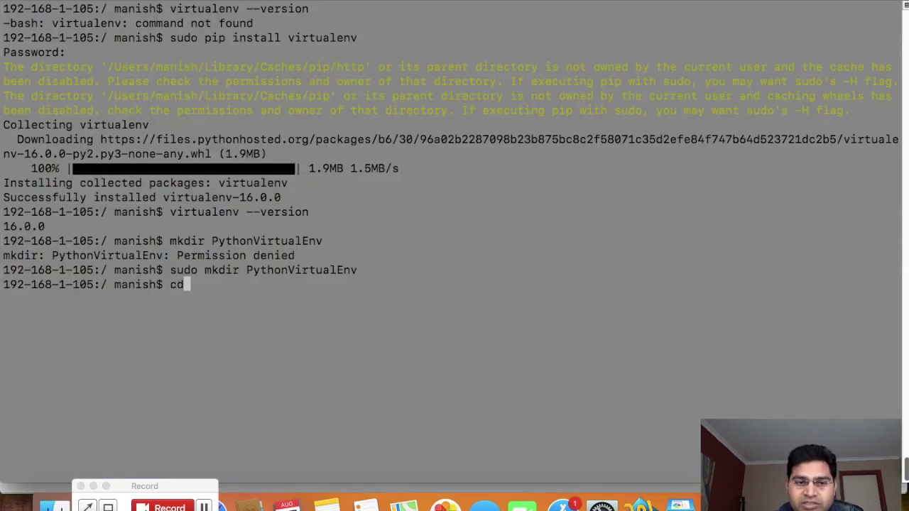
{"action": "type", "text": "Py"}
{"action": "key", "text": "Tab"}
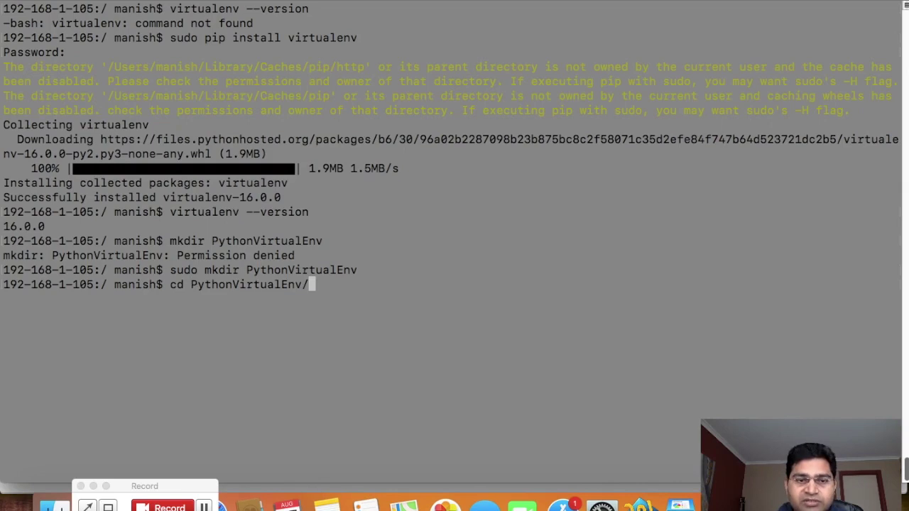
{"action": "key", "text": "Return"}
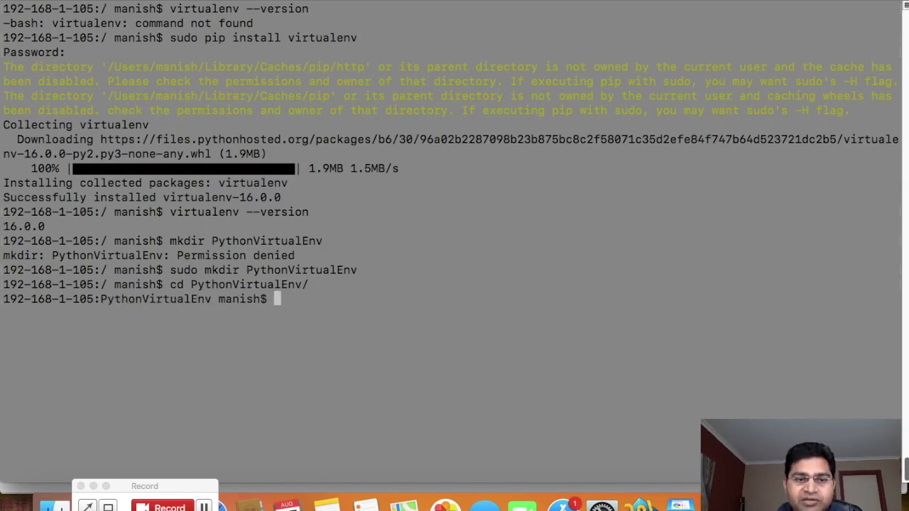
{"action": "key", "text": "super+Tab"}
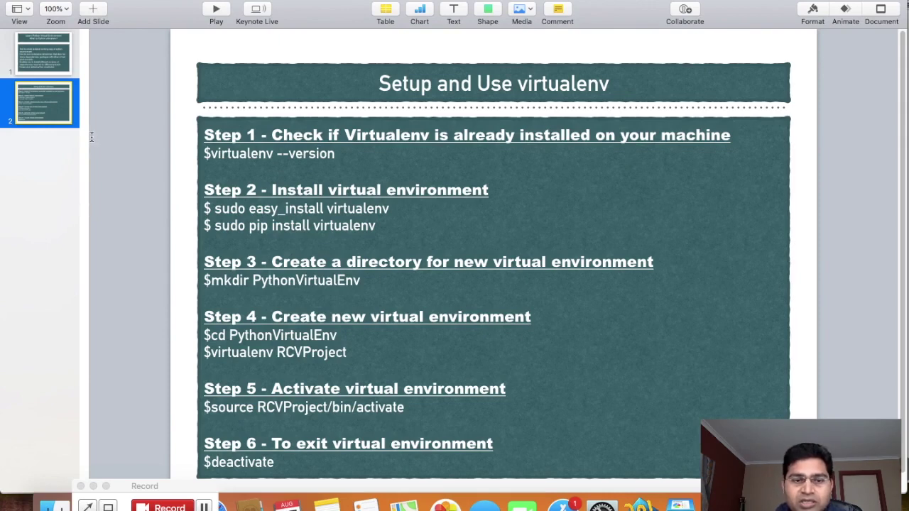
- Create the RCVProject environment with 'sudo virtualenv RCVProject' after a PermissionError, then return to Keynote
{"action": "key", "text": "super+Tab"}
{"action": "type", "text": "virtual"}
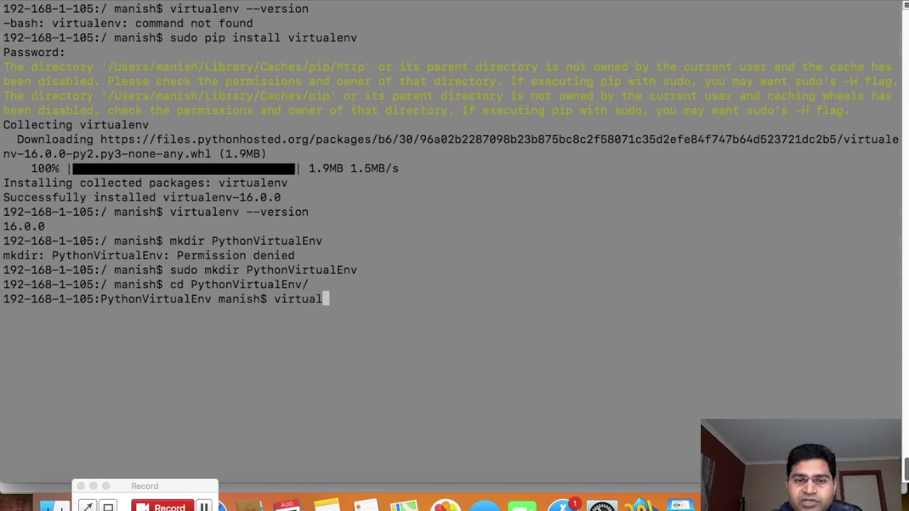
{"action": "key", "text": "BackSpace"}
{"action": "type", "text": "env RC"}
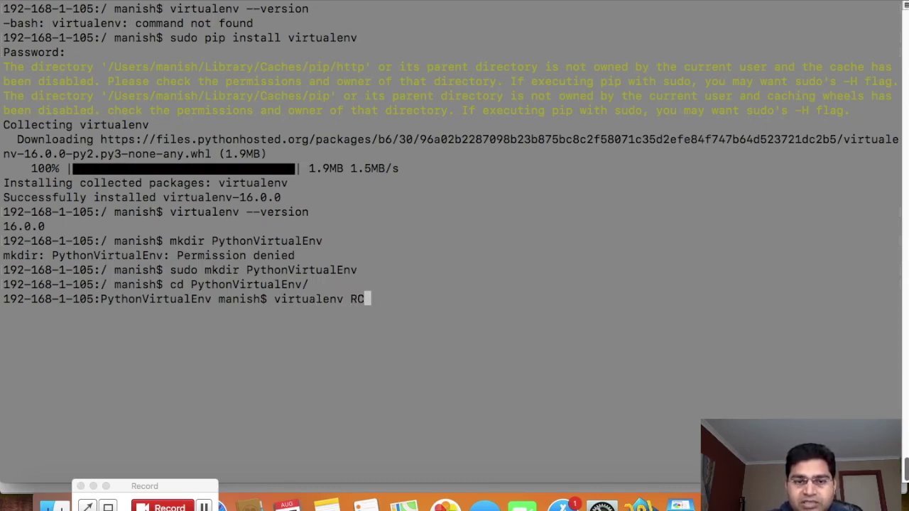
{"action": "type", "text": "VProject"}
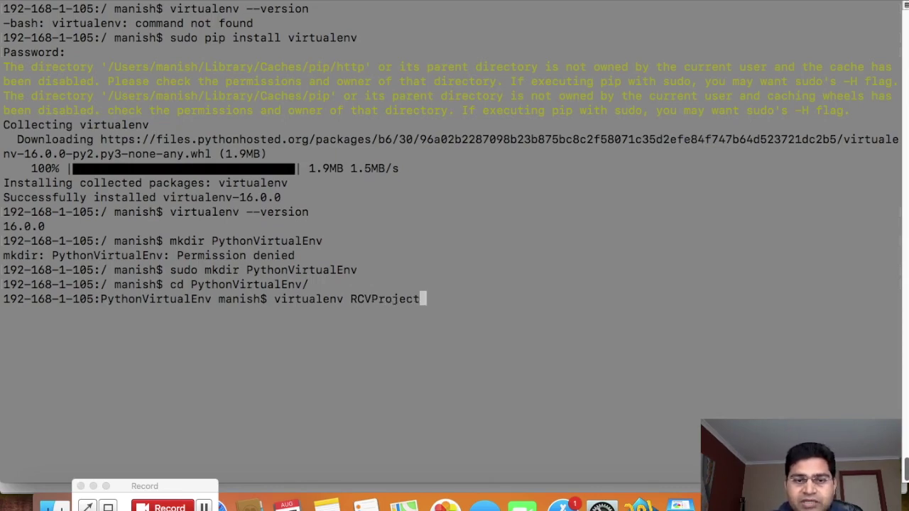
{"action": "key", "text": "Return"}
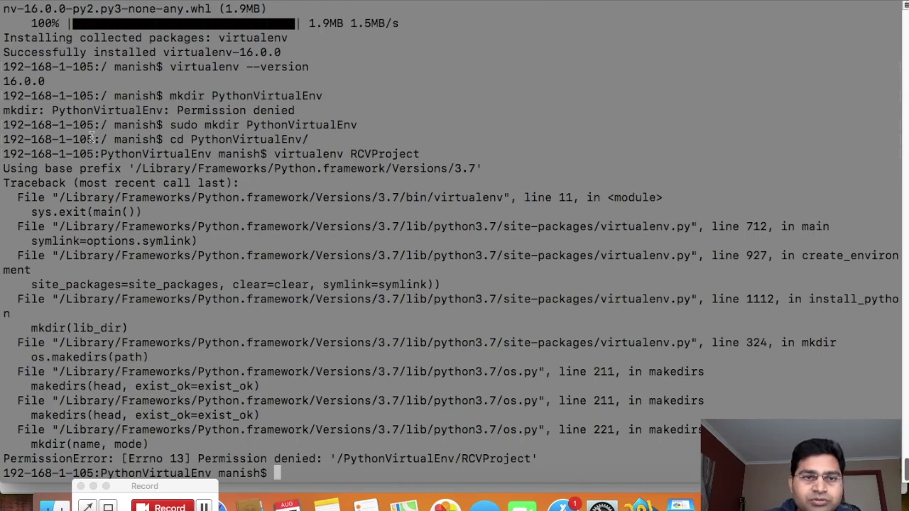
{"action": "key", "text": "Up"}
{"action": "key", "text": "Left"}
{"action": "key", "text": "Left"}
{"action": "key", "text": "Left"}
{"action": "key", "text": "Left"}
{"action": "key", "text": "Left"}
{"action": "key", "text": "Left"}
{"action": "key", "text": "Left"}
{"action": "key", "text": "Left"}
{"action": "key", "text": "Left"}
{"action": "key", "text": "Left"}
{"action": "key", "text": "Left"}
{"action": "key", "text": "Left"}
{"action": "key", "text": "Left"}
{"action": "key", "text": "Left"}
{"action": "key", "text": "Left"}
{"action": "key", "text": "Left"}
{"action": "key", "text": "Left"}
{"action": "key", "text": "Left"}
{"action": "key", "text": "Left"}
{"action": "key", "text": "Left"}
{"action": "key", "text": "Left"}
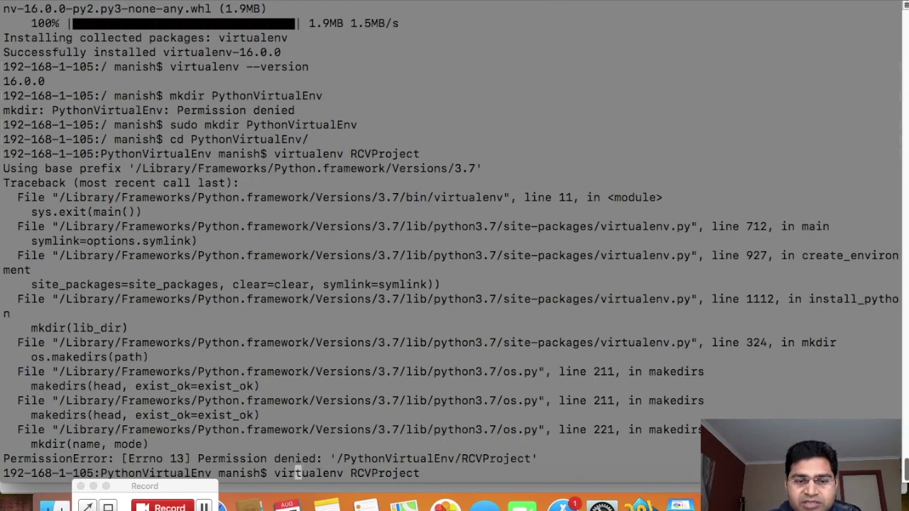
{"action": "type", "text": "sudo"}
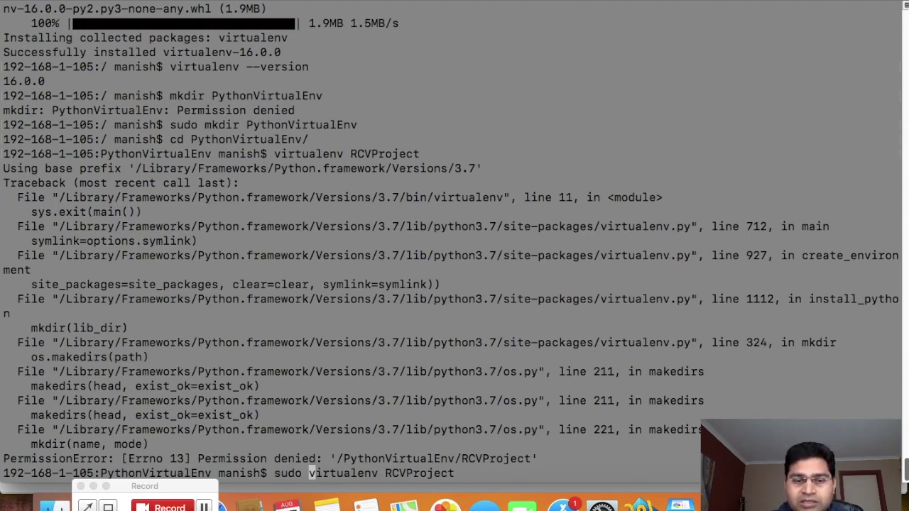
{"action": "key", "text": "Return"}
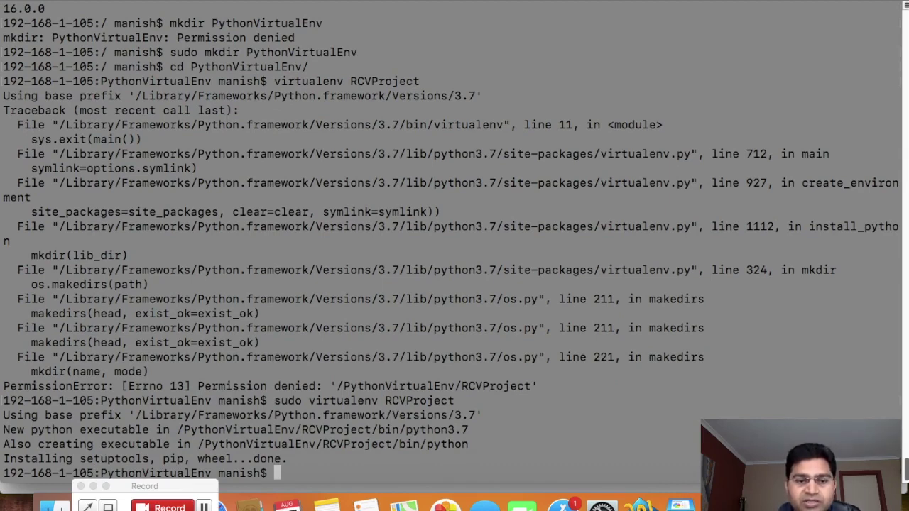
{"action": "key", "text": "super+Tab"}
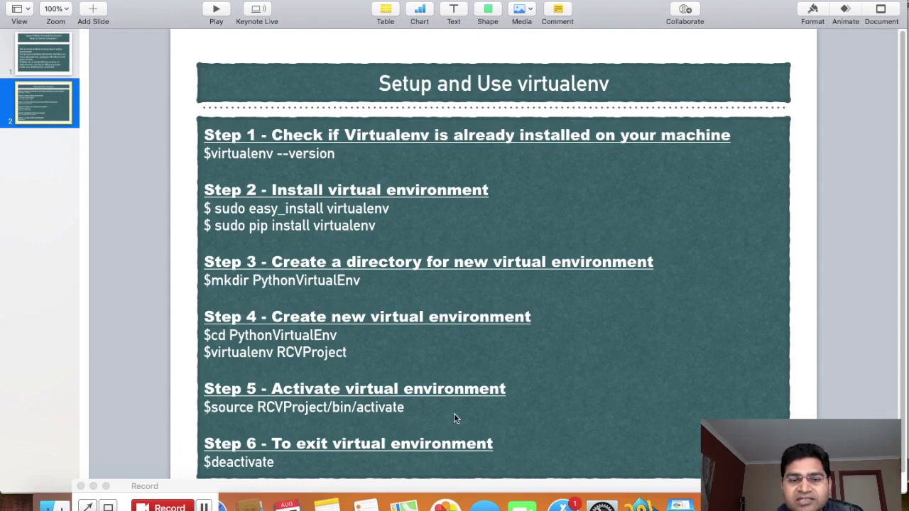
- Activate the environment with 'source RCVProject/bin/activate' so the prompt shows (RCVProject)
{"action": "key", "text": "super+Tab"}
{"action": "type", "text": "source RCVPro"}
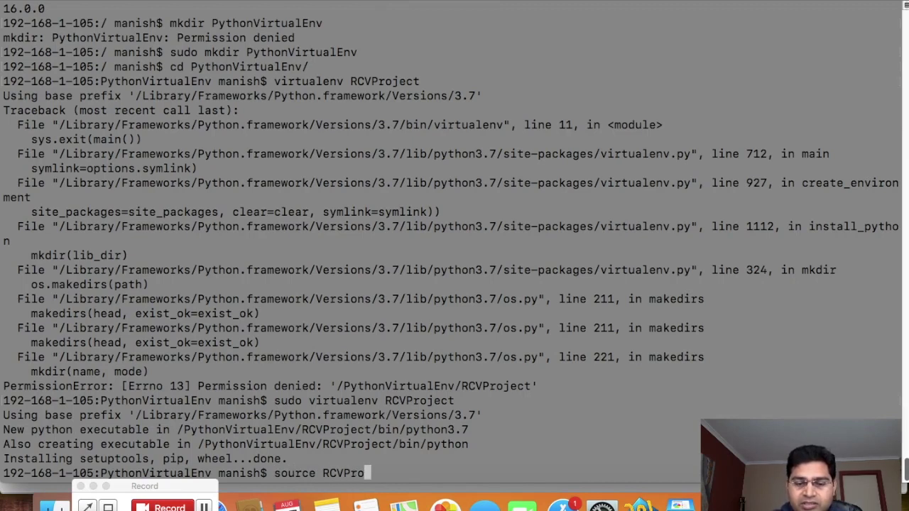
{"action": "type", "text": "ject/ni"}
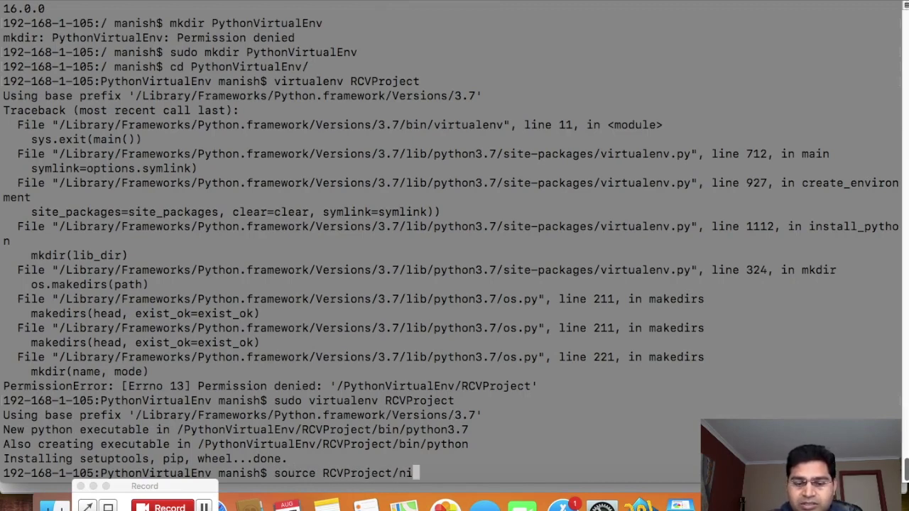
{"action": "key", "text": "BackSpace"}
{"action": "key", "text": "BackSpace"}
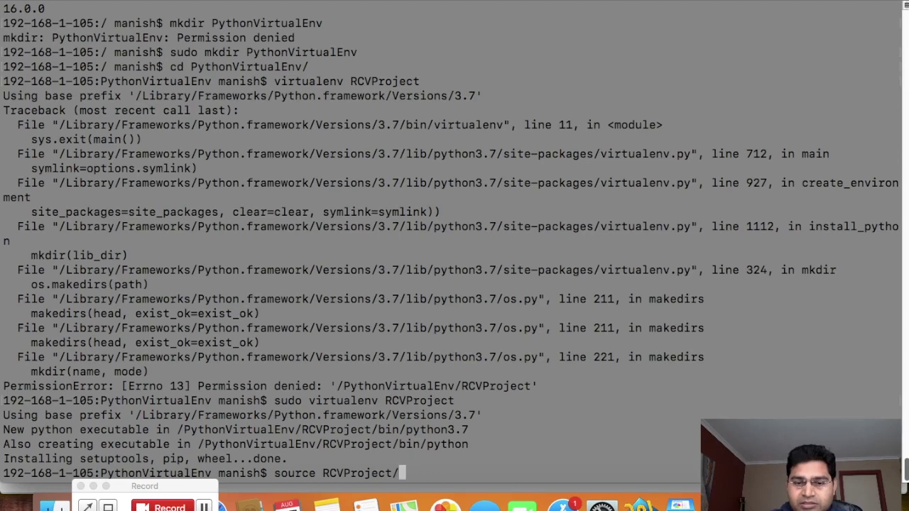
{"action": "type", "text": "bin"}
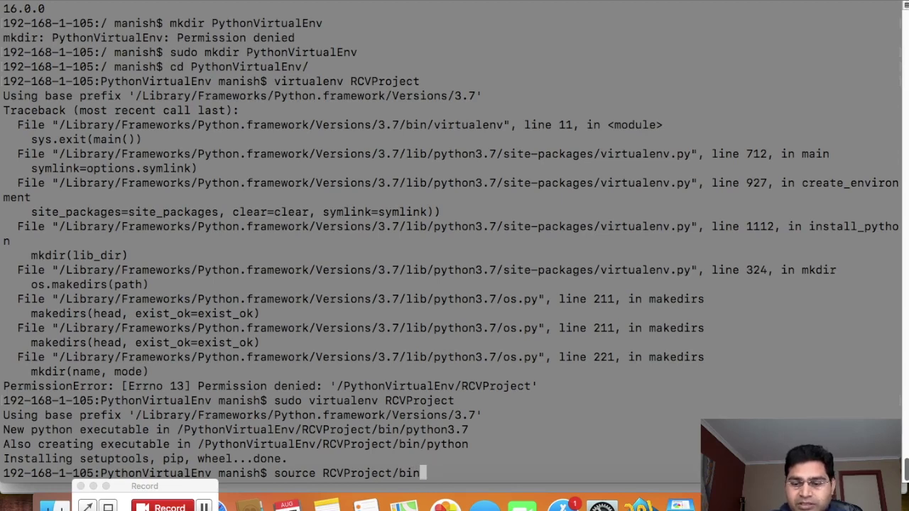
{"action": "type", "text": "/activate"}
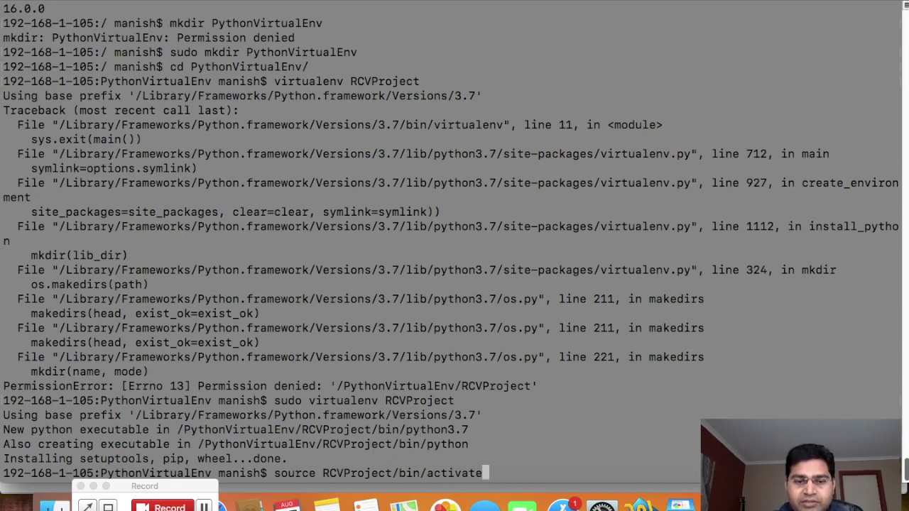
{"action": "key", "text": "Return"}
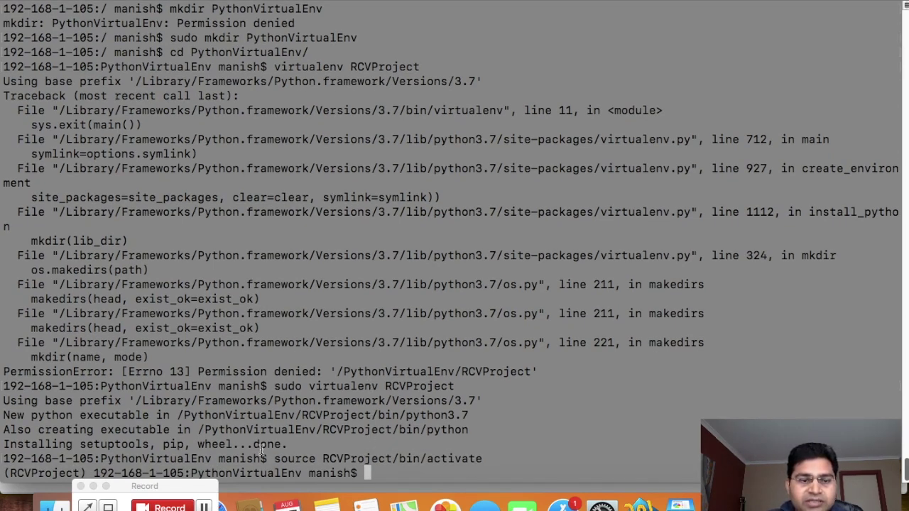
- Clear the terminal screen and switch back to the Keynote setup slide
{"action": "left_click", "coordinate": [191, 472]}
{"action": "double_click", "coordinate": [191, 473]}
{"action": "left_click", "coordinate": [325, 475]}
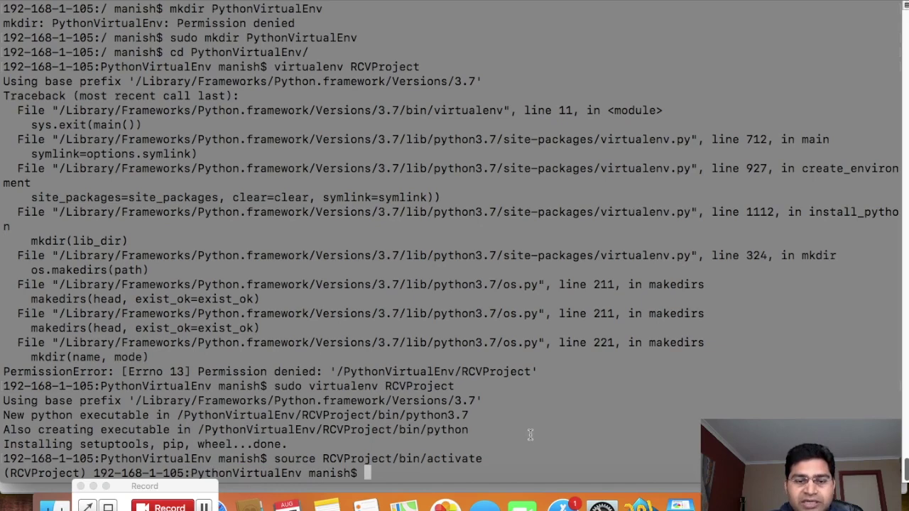
{"action": "type", "text": "clear"}
{"action": "key", "text": "Return"}
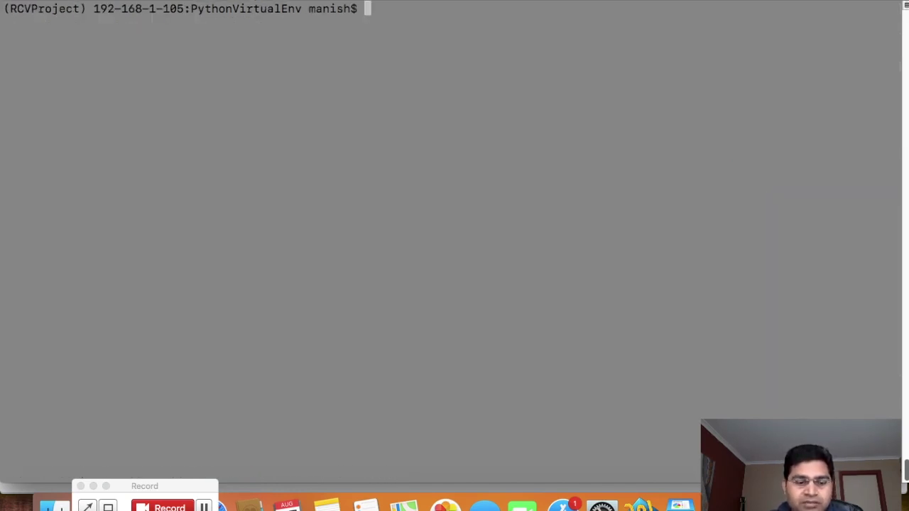
{"action": "key", "text": "super+Tab"}
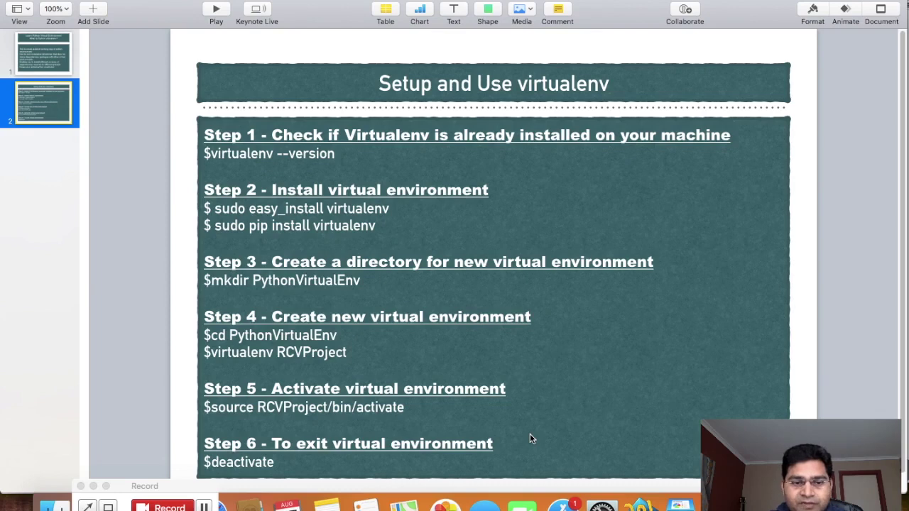
{"action": "key", "text": "super+Tab"}
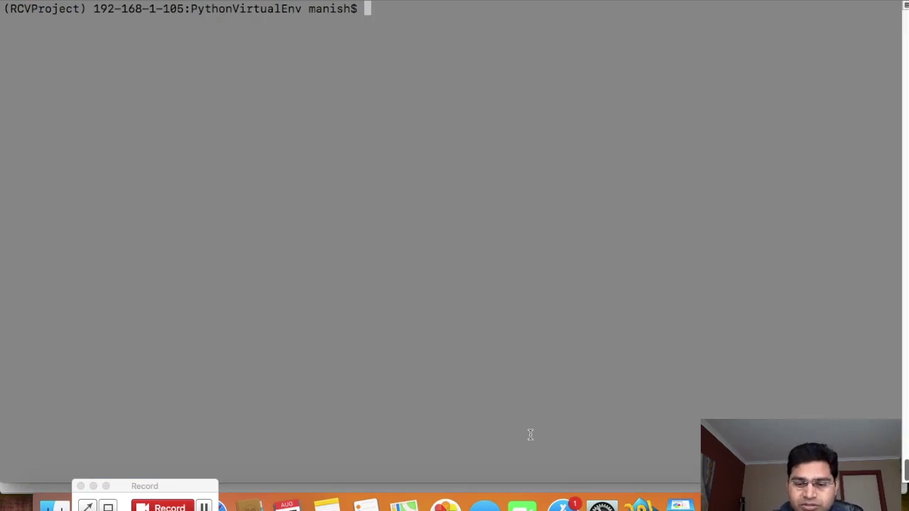
{"action": "left_click", "coordinate": [593, 5]}
{"action": "left_click", "coordinate": [608, 6]}
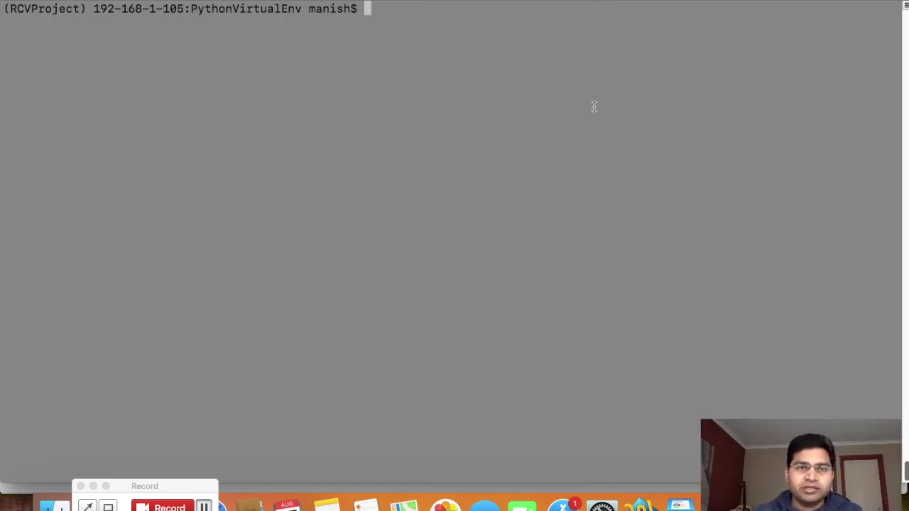
{"action": "left_click_drag", "start_coordinate": [86, 9], "coordinate": [5, 11]}
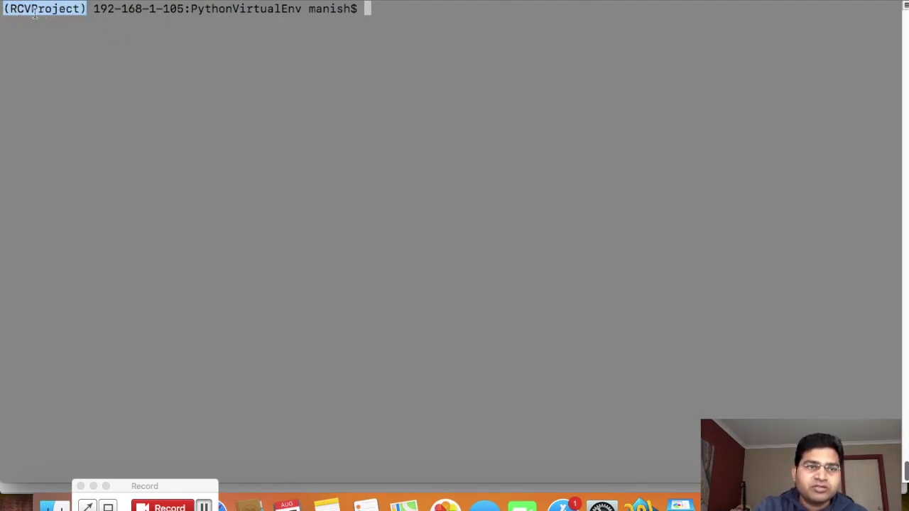
{"action": "left_click", "coordinate": [87, 9]}
{"action": "left_click_drag", "start_coordinate": [87, 10], "coordinate": [2, 9]}
{"action": "left_click", "coordinate": [337, 20]}
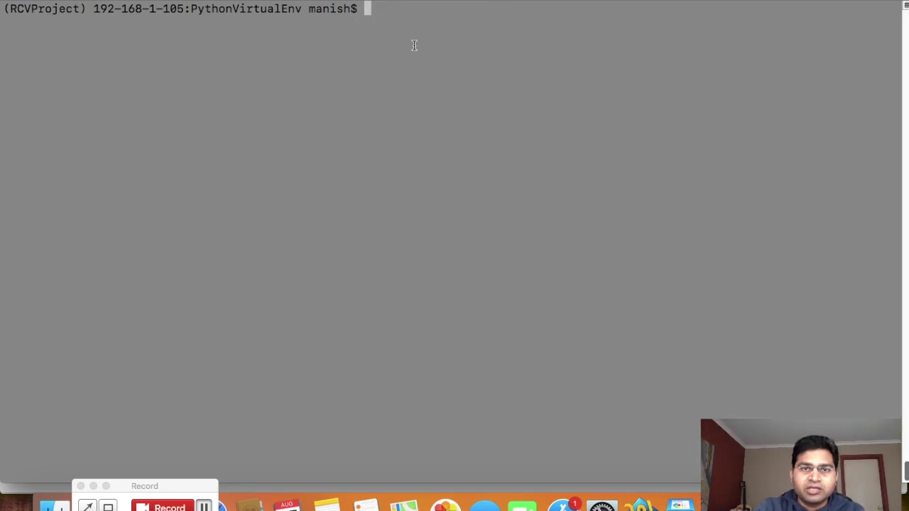
- Check Python 3.7.0, pip 18.0 and packages pip, setuptools, wheel, then type 'deactivate'
{"action": "type", "text": "python"}
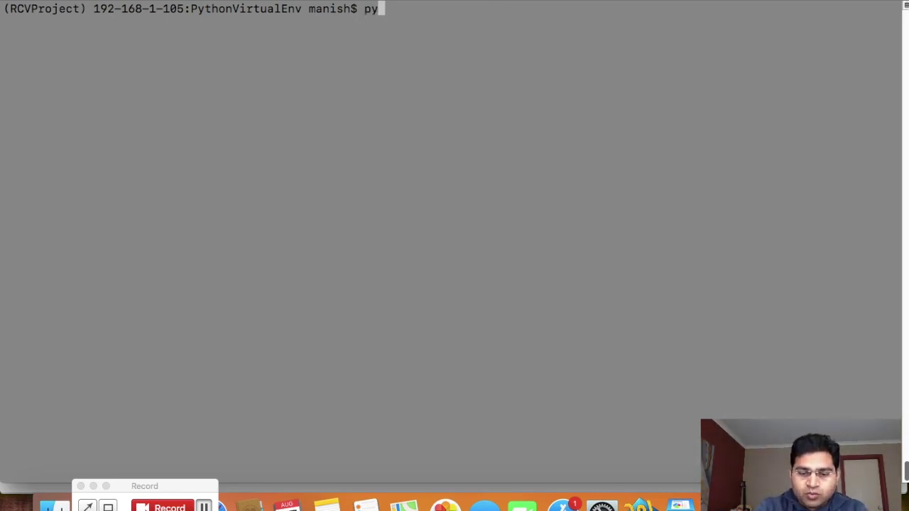
{"action": "type", "text": " --version"}
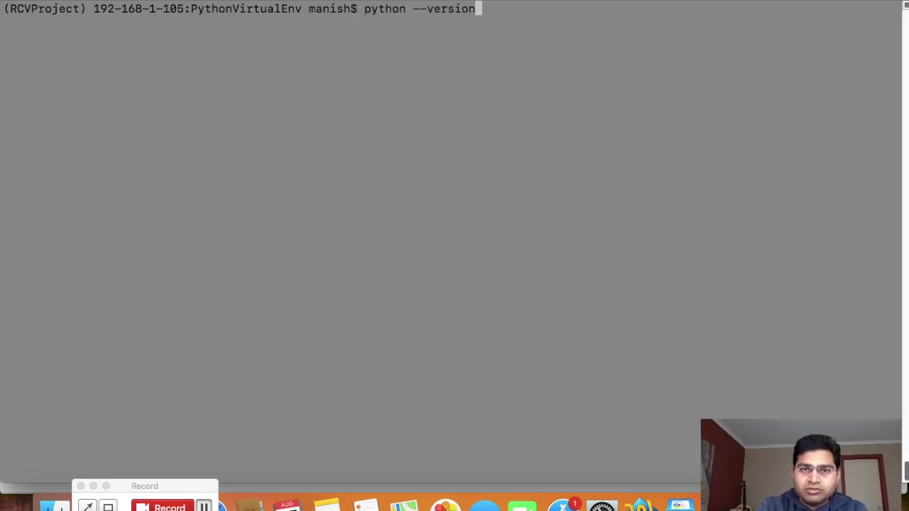
{"action": "key", "text": "Return"}
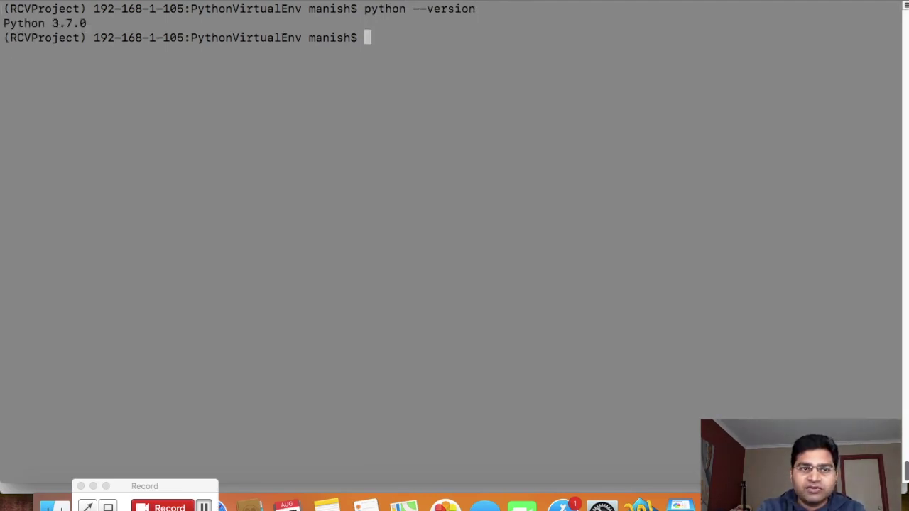
{"action": "type", "text": "pip"}
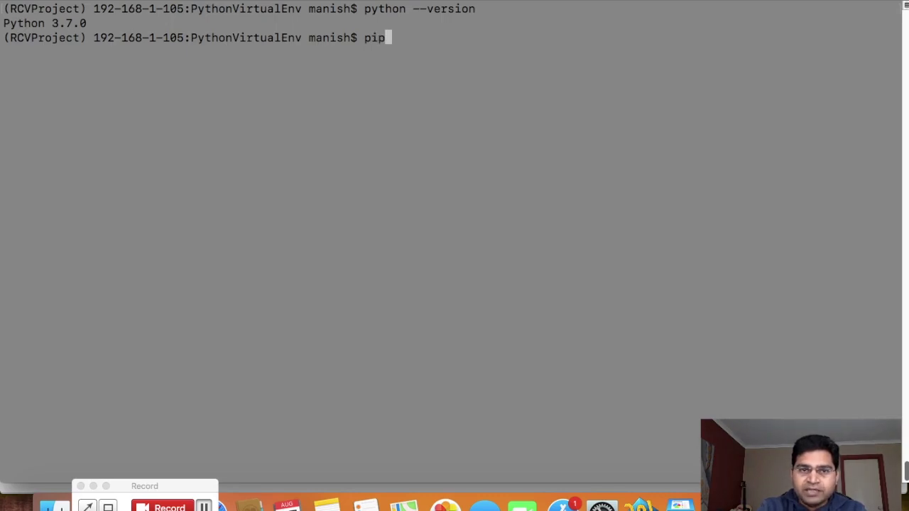
{"action": "type", "text": " --version"}
{"action": "key", "text": "Return"}
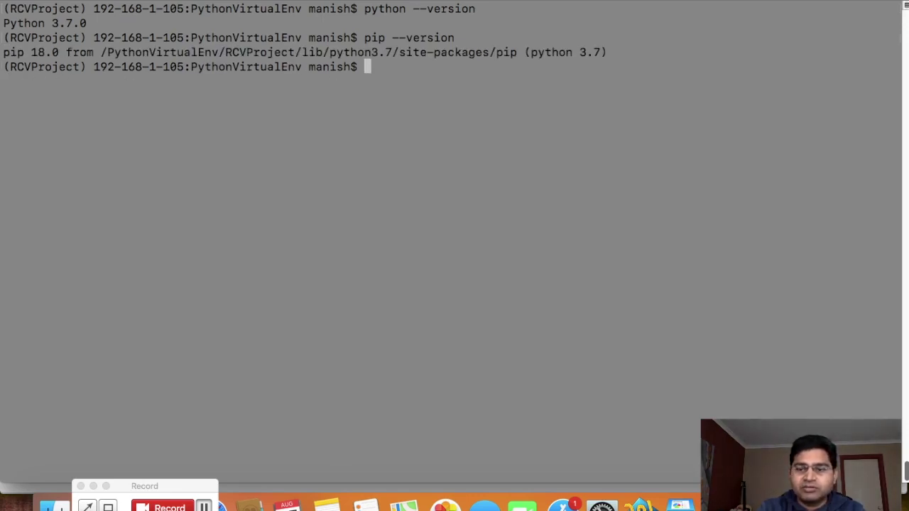
{"action": "type", "text": "pip "}
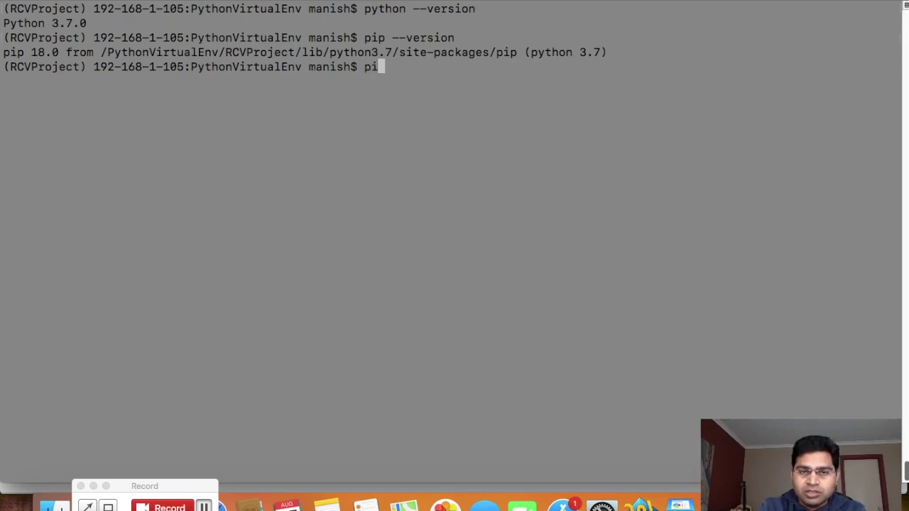
{"action": "type", "text": "list"}
{"action": "key", "text": "Return"}
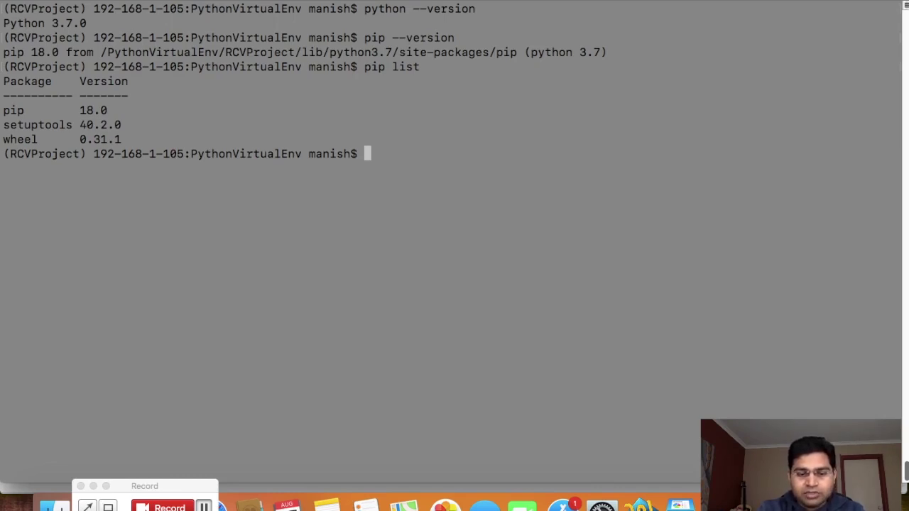
{"action": "type", "text": "deacti"}
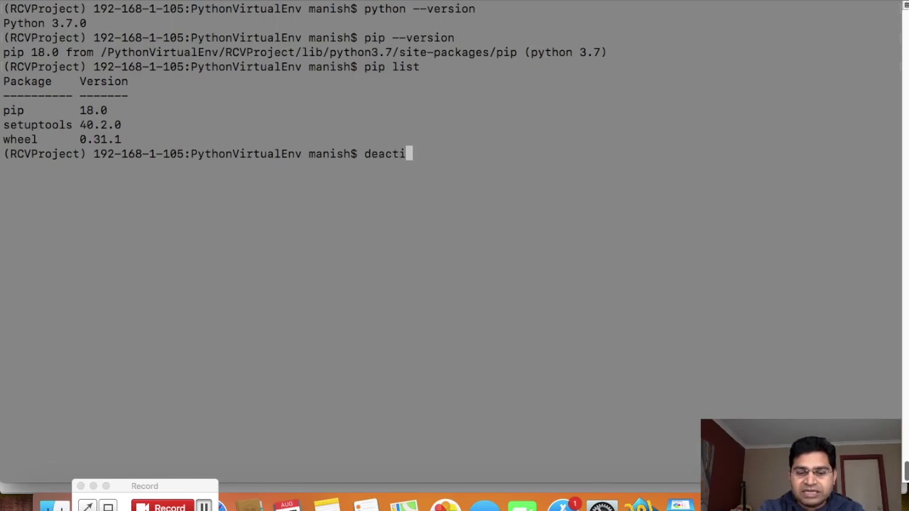
{"action": "type", "text": "vate"}
- Deactivate RCVProject and change to the root directory with 'cd /'
{"action": "key", "text": "Return"}
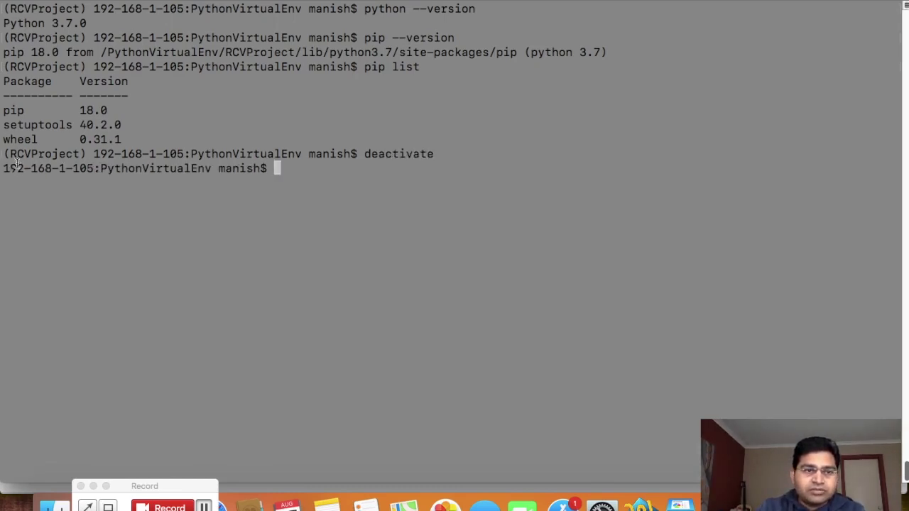
{"action": "left_click_drag", "start_coordinate": [5, 154], "coordinate": [73, 155]}
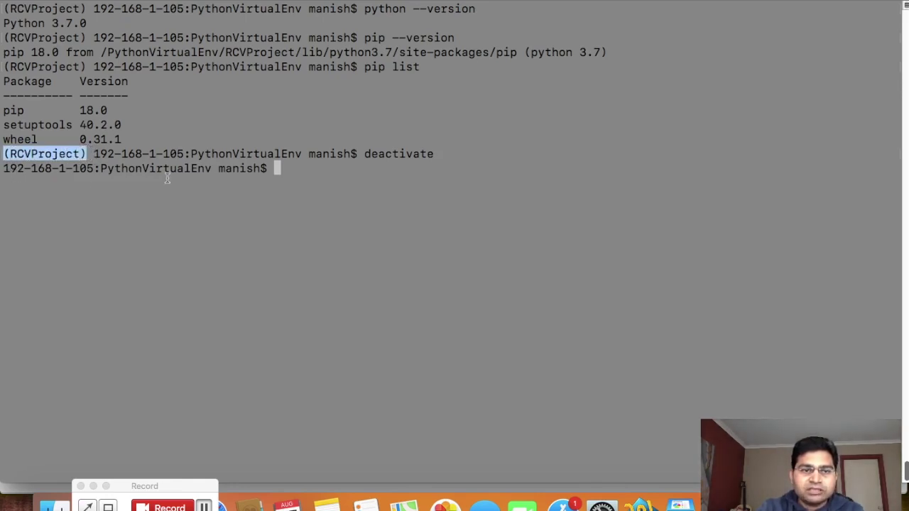
{"action": "left_click", "coordinate": [318, 178]}
{"action": "type", "text": "cd "}
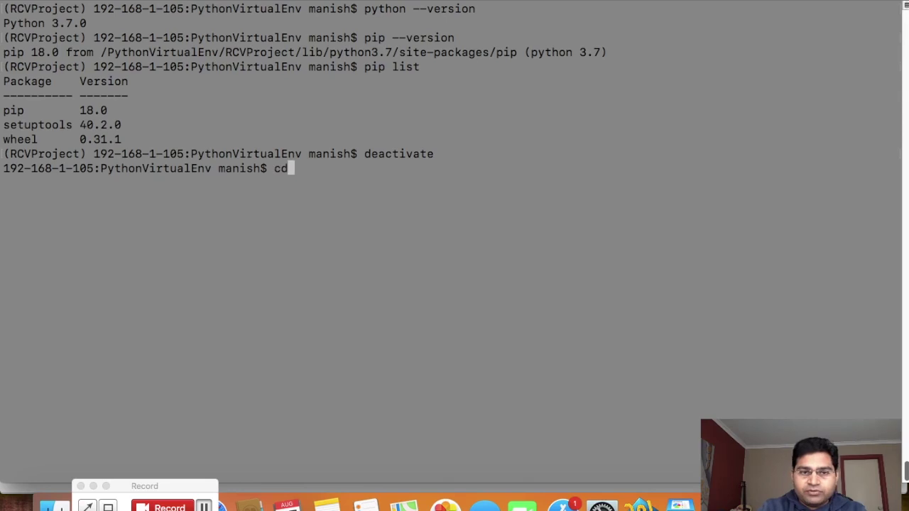
{"action": "type", "text": "/"}
{"action": "key", "text": "Return"}
- Confirm the system Python reports version 2.7.10
{"action": "type", "text": "python --version"}
{"action": "key", "text": "Return"}
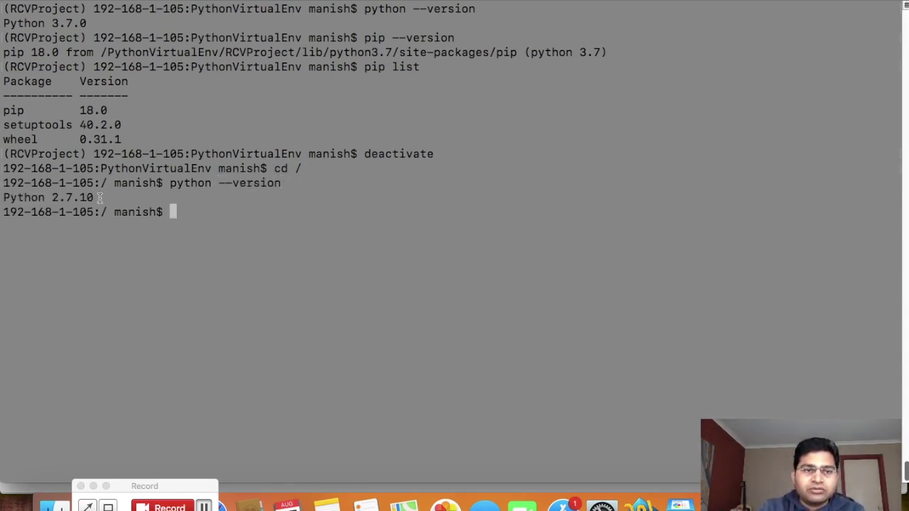
{"action": "left_click_drag", "start_coordinate": [96, 199], "coordinate": [14, 195]}
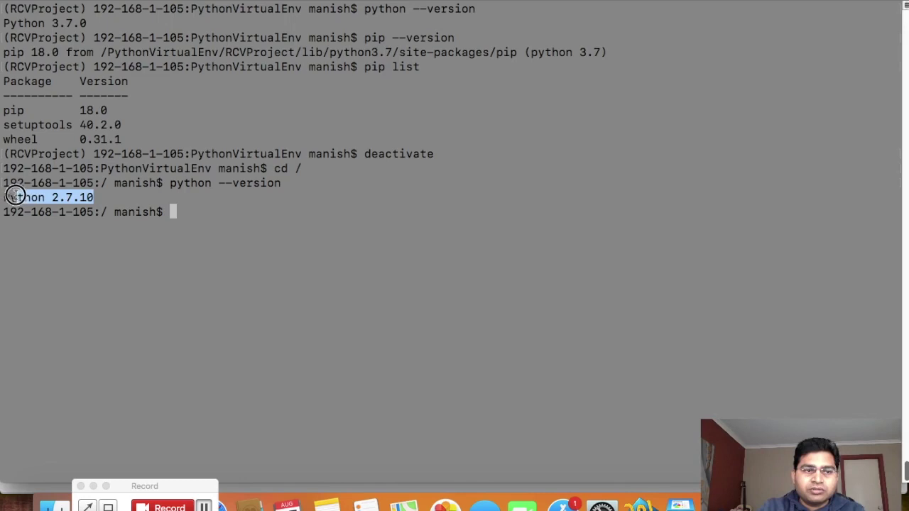
{"action": "left_click", "coordinate": [85, 196]}
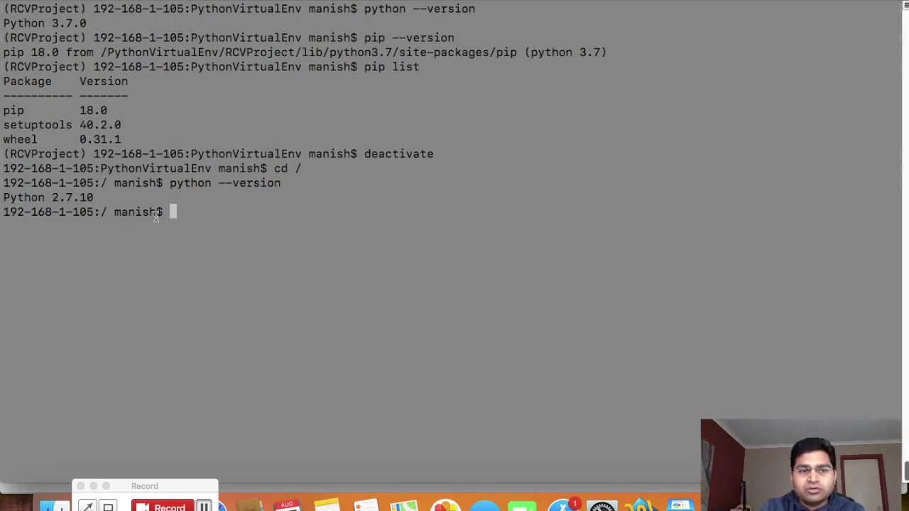
- Run 'pip --version' to confirm the system pip belongs to Python 3.7
{"action": "type", "text": "py"}
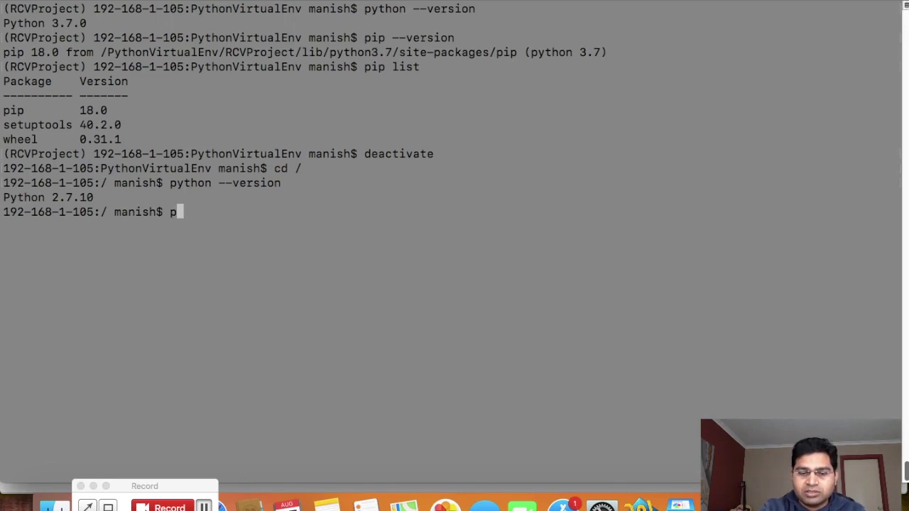
{"action": "key", "text": "BackSpace"}
{"action": "key", "text": "BackSpace"}
{"action": "type", "text": "pip --version"}
{"action": "key", "text": "Return"}
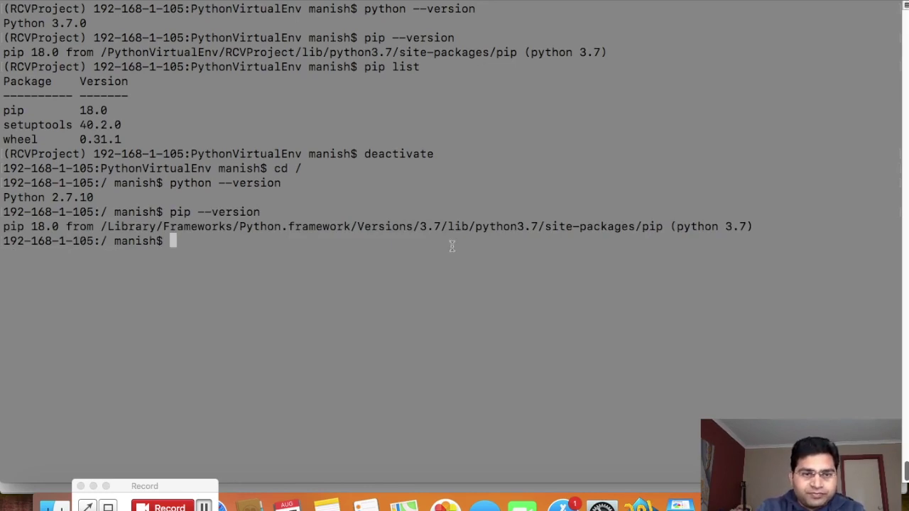
{"action": "left_click_drag", "start_coordinate": [523, 228], "coordinate": [562, 227]}
{"action": "left_click", "coordinate": [738, 227]}
{"action": "left_click", "coordinate": [539, 232]}
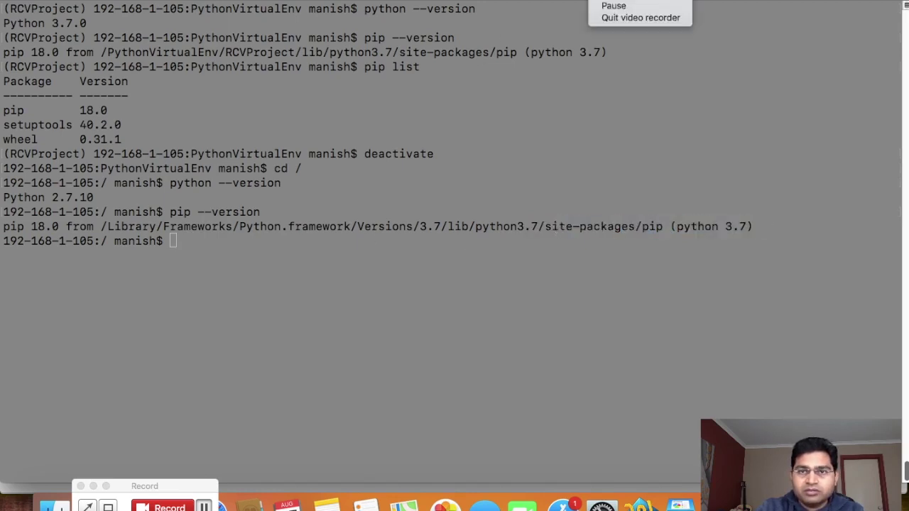
{"action": "left_click", "coordinate": [608, 6]}
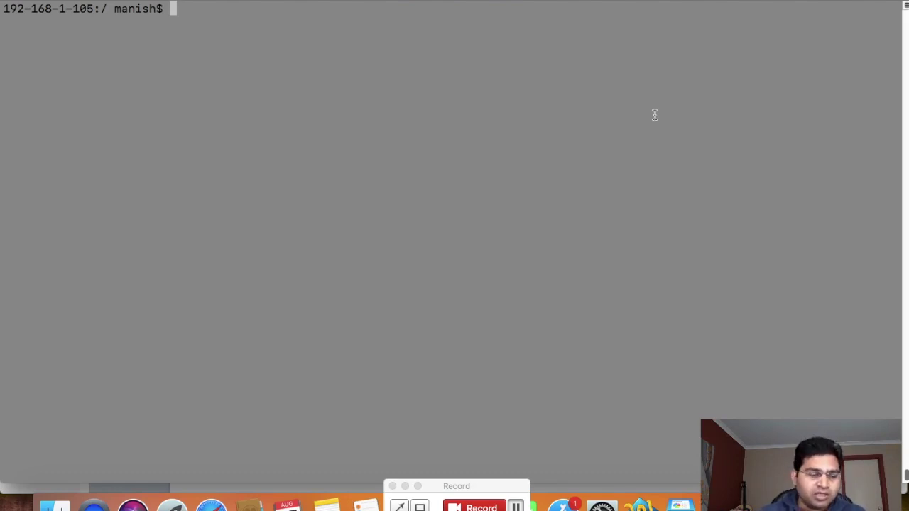
- Move back into the PythonVirtualEnv folder
{"action": "type", "text": "v"}
{"action": "key", "text": "BackSpace"}
{"action": "type", "text": "cd "}
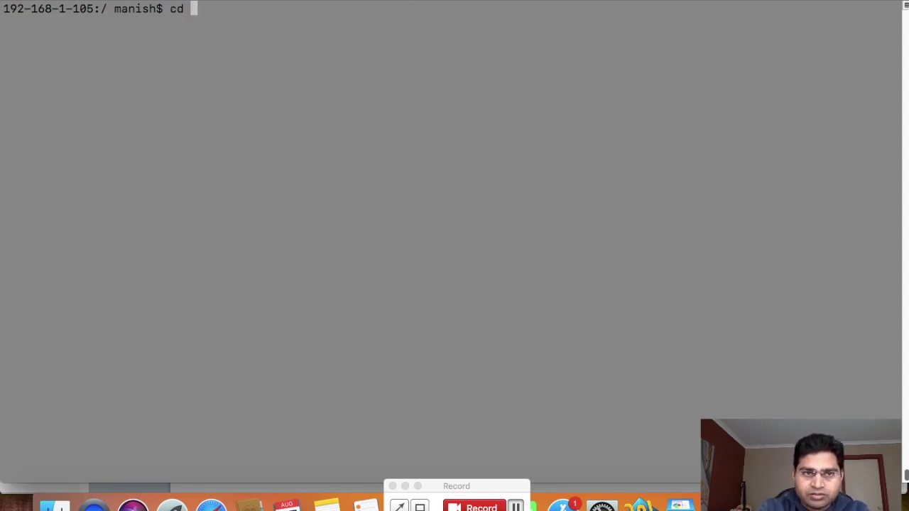
{"action": "type", "text": "P"}
{"action": "key", "text": "Tab"}
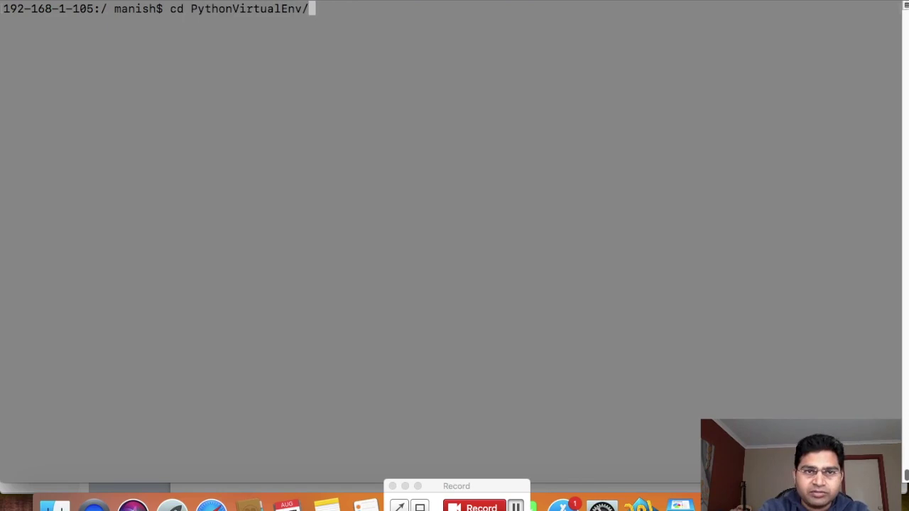
{"action": "key", "text": "Return"}
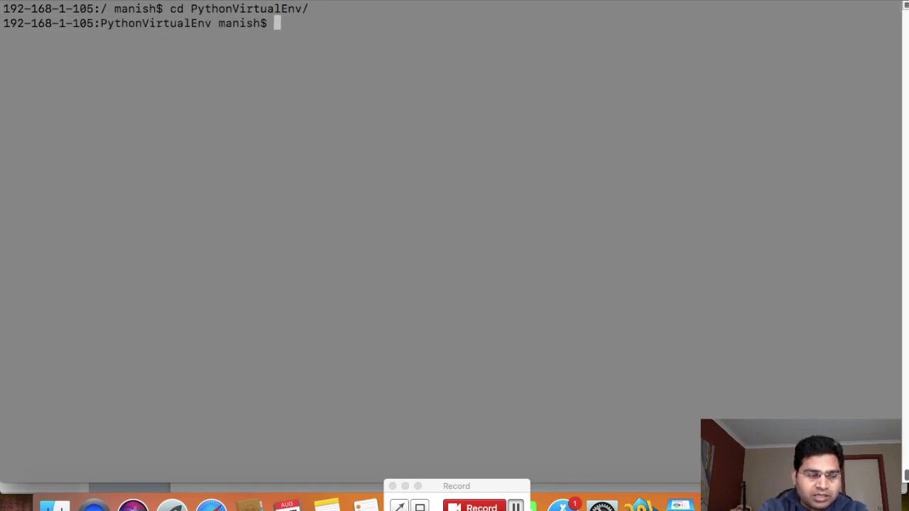
- Run 'virtualenv -p /usr/bin/python2.7 RCVProject27', which fails with Permission denied
{"action": "type", "text": "python"}
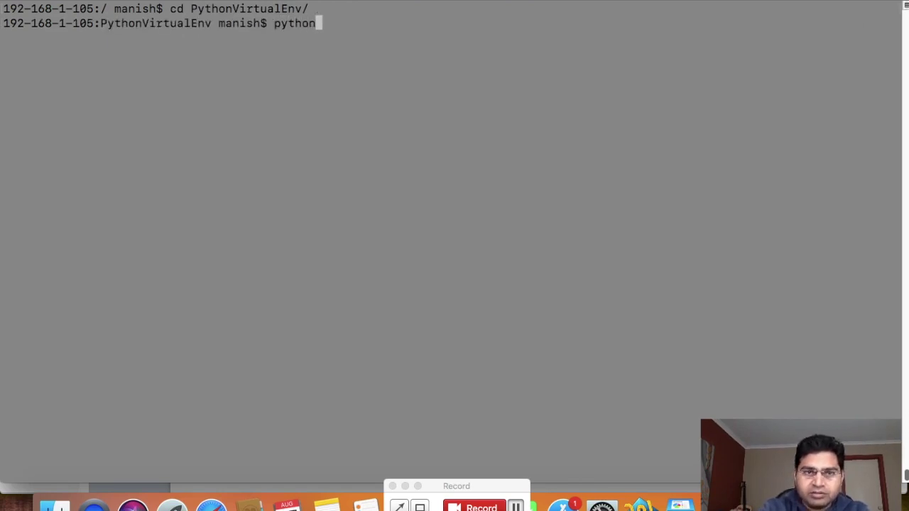
{"action": "key", "text": "BackSpace"}
{"action": "key", "text": "BackSpace"}
{"action": "key", "text": "BackSpace"}
{"action": "key", "text": "BackSpace"}
{"action": "key", "text": "BackSpace"}
{"action": "key", "text": "BackSpace"}
{"action": "key", "text": "BackSpace"}
{"action": "type", "text": "vd"}
{"action": "key", "text": "BackSpace"}
{"action": "type", "text": "irtualenv -p /"}
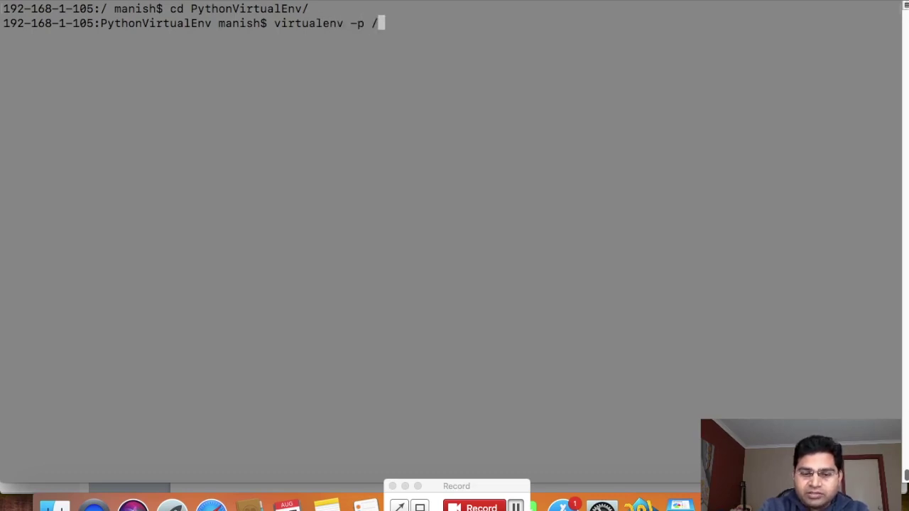
{"action": "type", "text": "ur"}
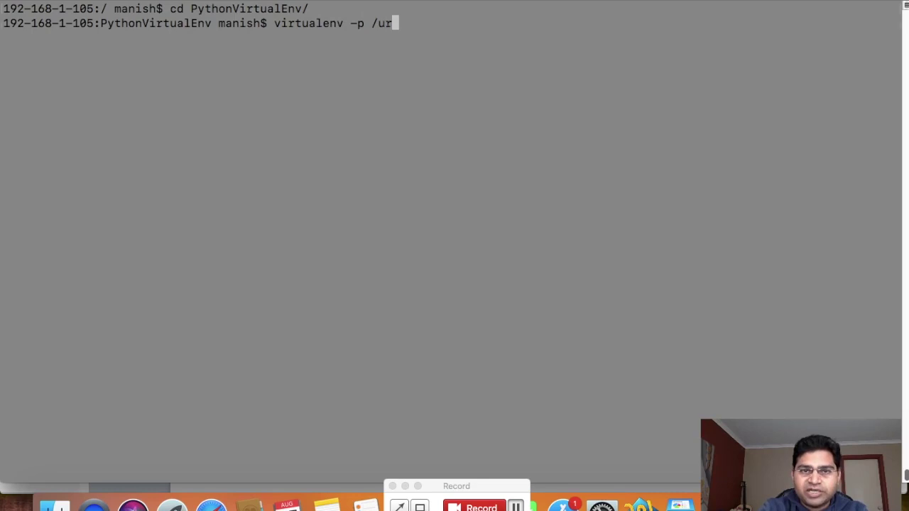
{"action": "type", "text": "s"}
{"action": "key", "text": "BackSpace"}
{"action": "key", "text": "BackSpace"}
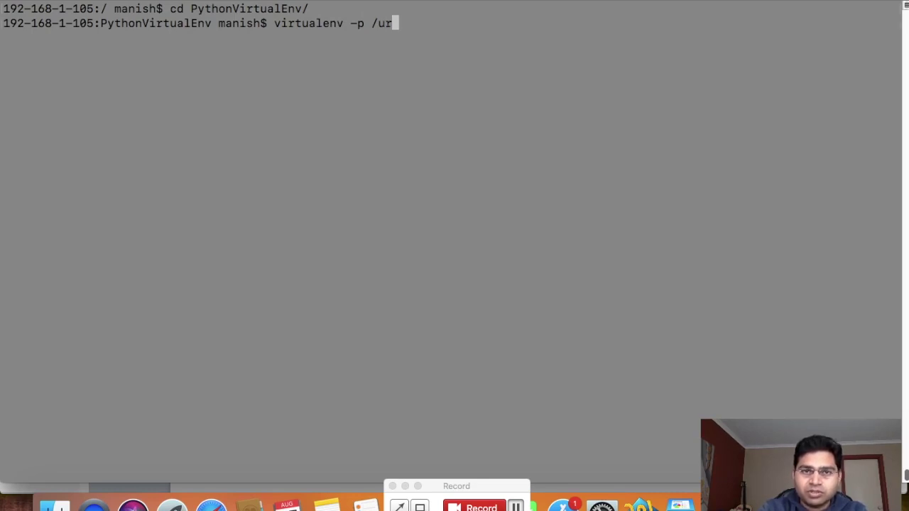
{"action": "type", "text": "sr/"}
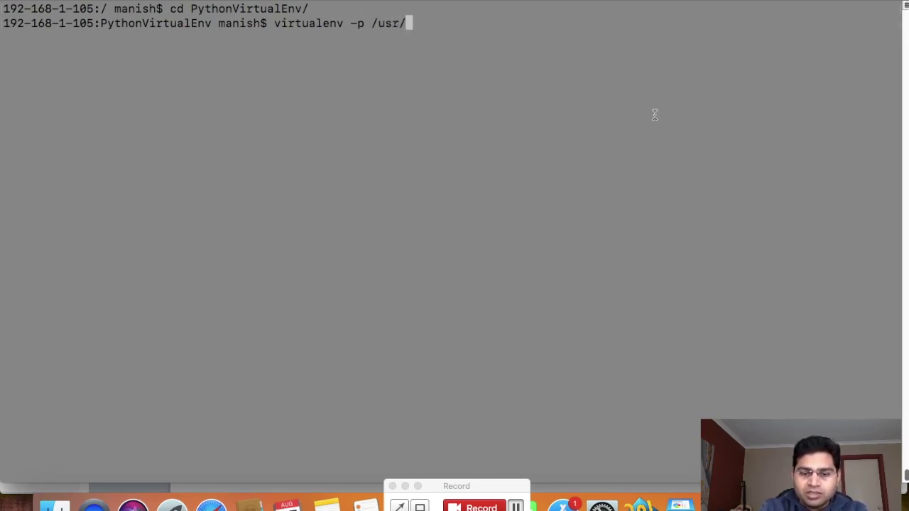
{"action": "type", "text": "bin/p"}
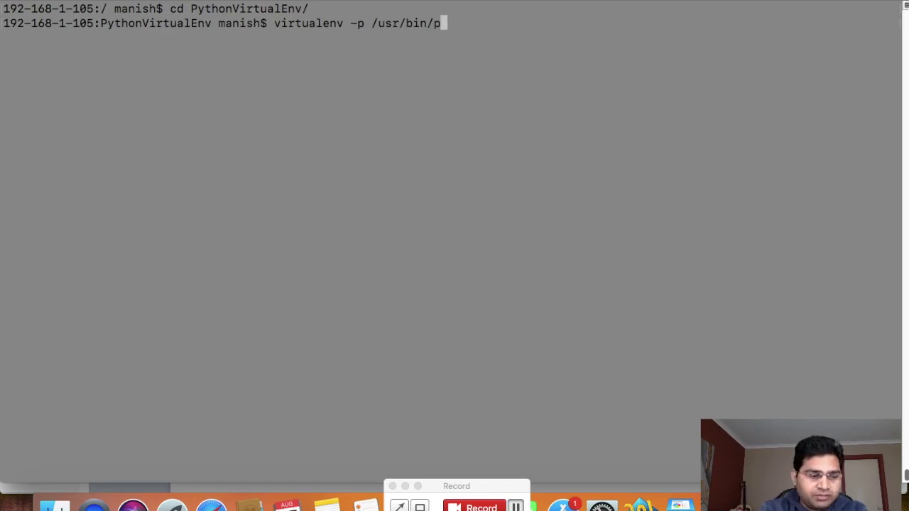
{"action": "key", "text": "Tab"}
{"action": "key", "text": "y"}
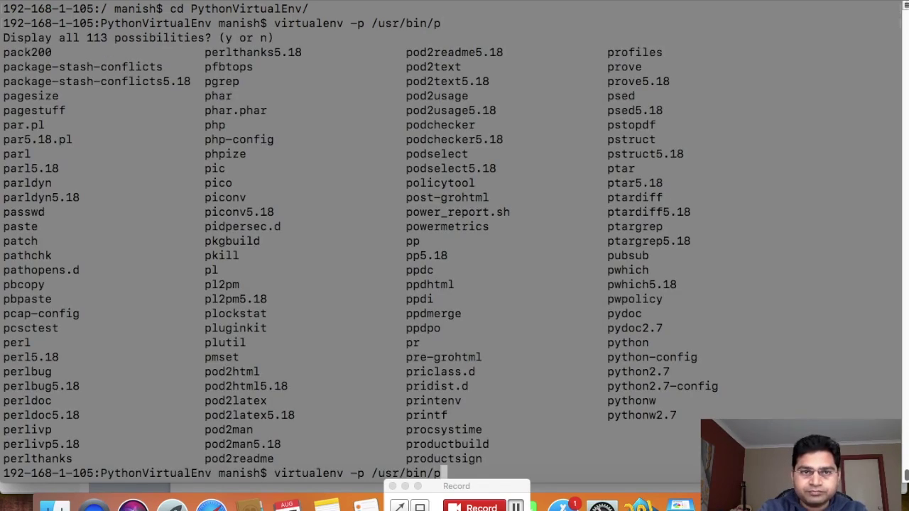
{"action": "type", "text": "y"}
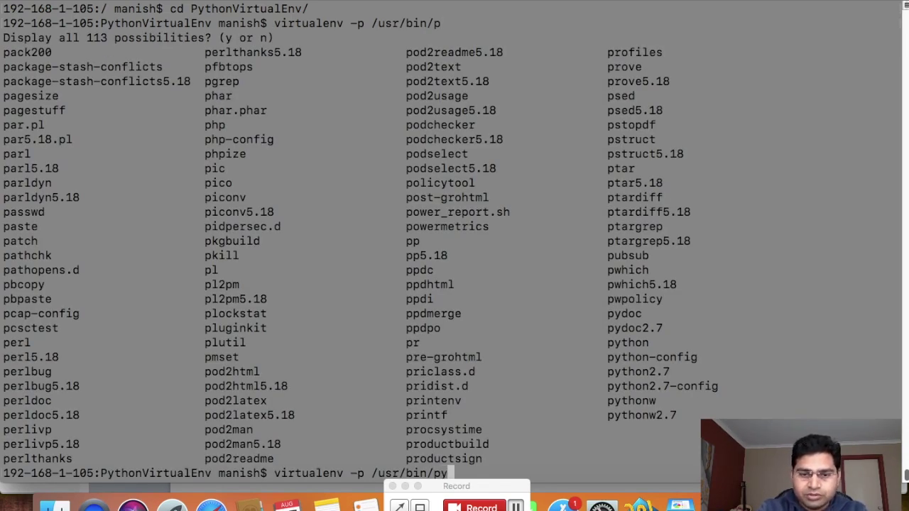
{"action": "type", "text": "thon"}
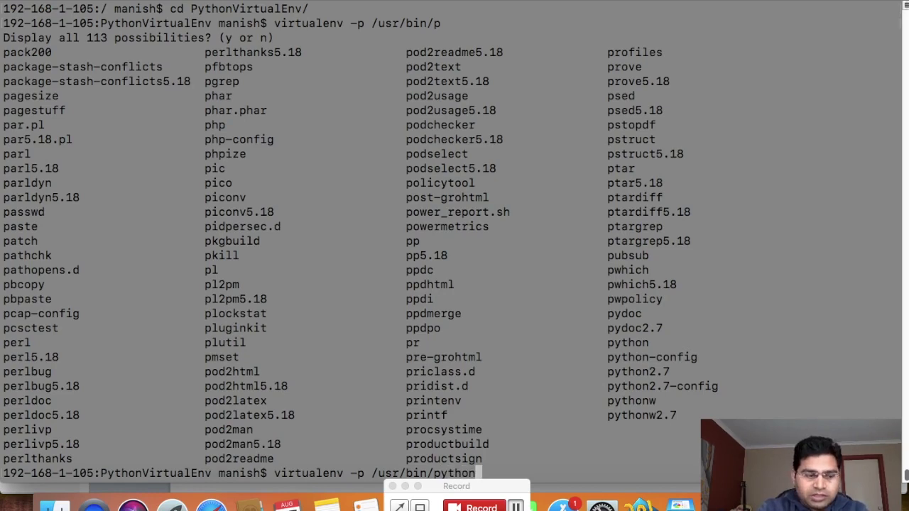
{"action": "key", "text": "Tab"}
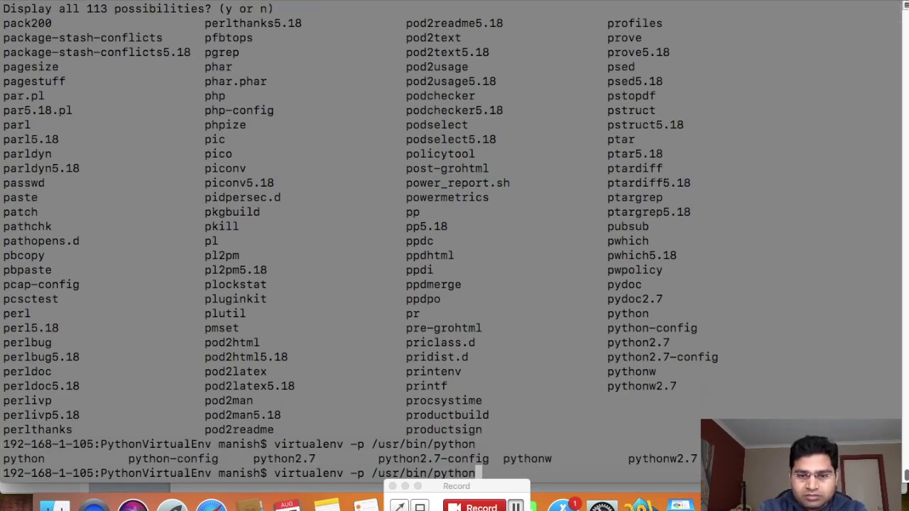
{"action": "type", "text": "2"}
{"action": "key", "text": "Tab"}
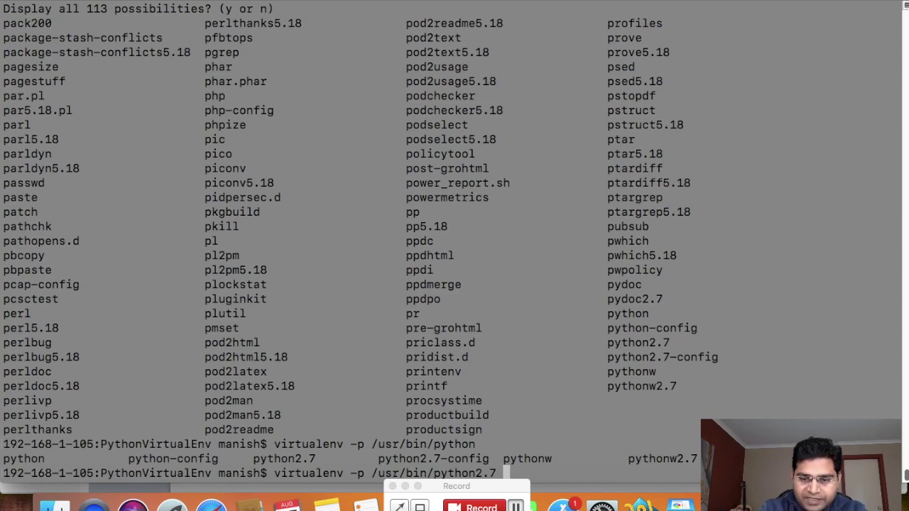
{"action": "type", "text": "RCV"}
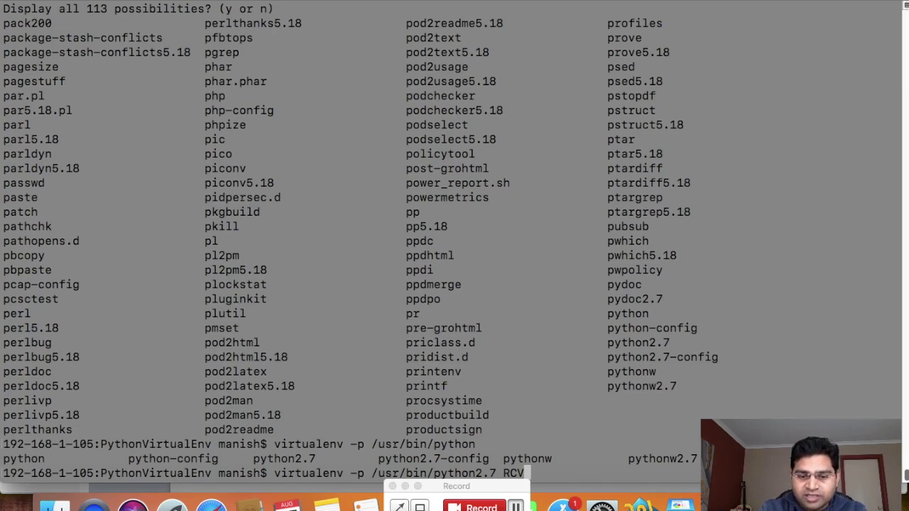
{"action": "type", "text": "Project"}
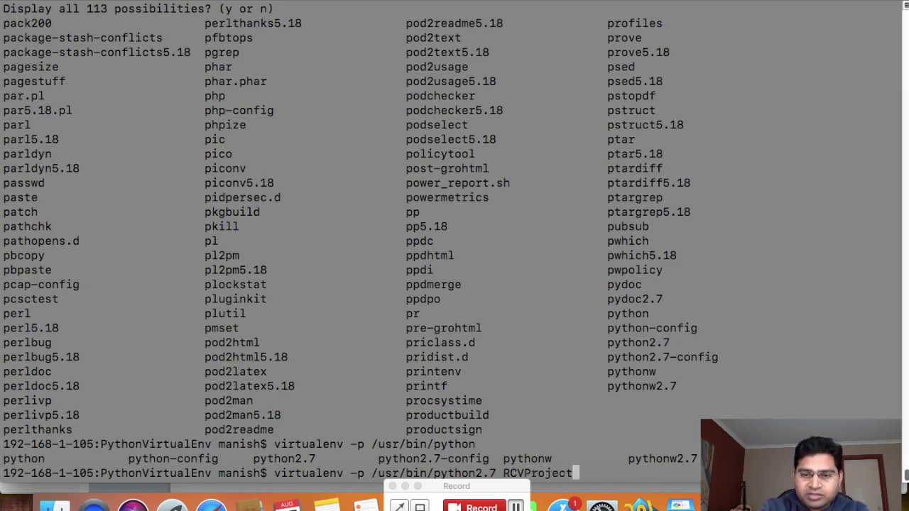
{"action": "type", "text": "27"}
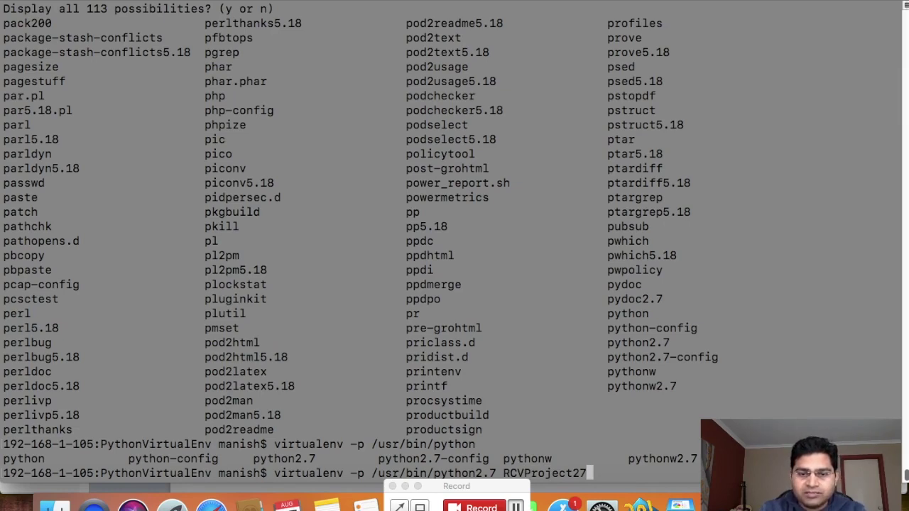
{"action": "key", "text": "Return"}
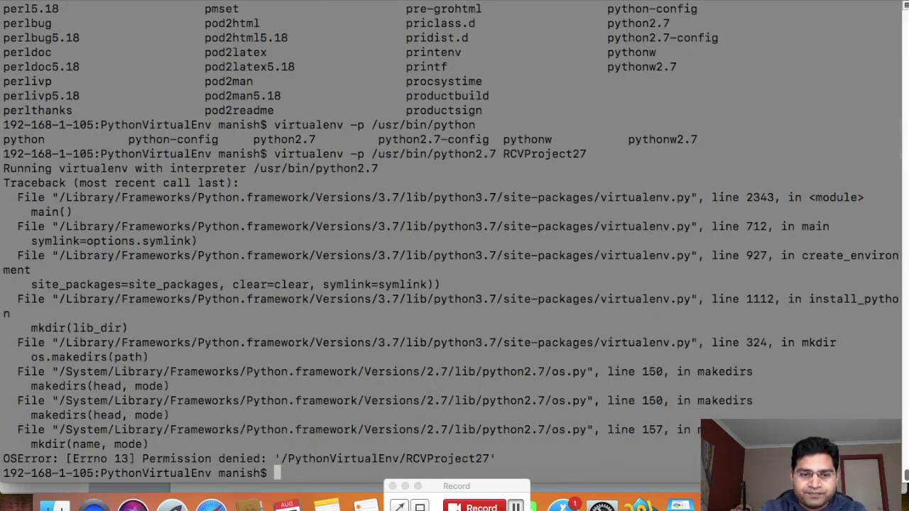
- Rerun the RCVProject27 creation with sudo, entering the admin password until it succeeds
{"action": "key", "text": "Up"}
{"action": "key", "text": "Left"}
{"action": "key", "text": "Left"}
{"action": "key", "text": "Left"}
{"action": "key", "text": "Left"}
{"action": "key", "text": "Left"}
{"action": "key", "text": "Left"}
{"action": "key", "text": "Left"}
{"action": "key", "text": "Left"}
{"action": "key", "text": "Left"}
{"action": "key", "text": "Left"}
{"action": "key", "text": "Left"}
{"action": "key", "text": "Left"}
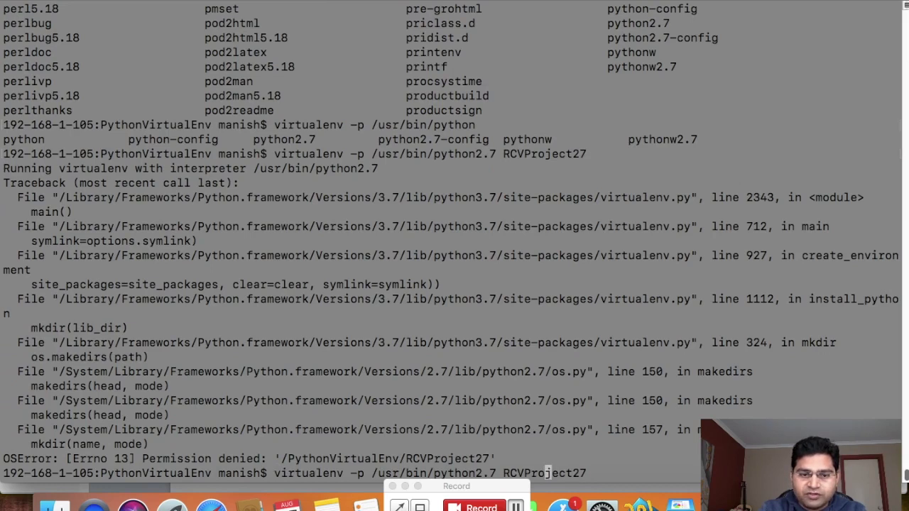
{"action": "key", "text": "Left"}
{"action": "key", "text": "Left"}
{"action": "key", "text": "Left"}
{"action": "key", "text": "Left"}
{"action": "key", "text": "Left"}
{"action": "key", "text": "Left"}
{"action": "key", "text": "Left"}
{"action": "key", "text": "Left"}
{"action": "key", "text": "Left"}
{"action": "key", "text": "Left"}
{"action": "key", "text": "Left"}
{"action": "key", "text": "Left"}
{"action": "key", "text": "Left"}
{"action": "key", "text": "Left"}
{"action": "key", "text": "Left"}
{"action": "key", "text": "Left"}
{"action": "key", "text": "Left"}
{"action": "key", "text": "Left"}
{"action": "key", "text": "Left"}
{"action": "key", "text": "Left"}
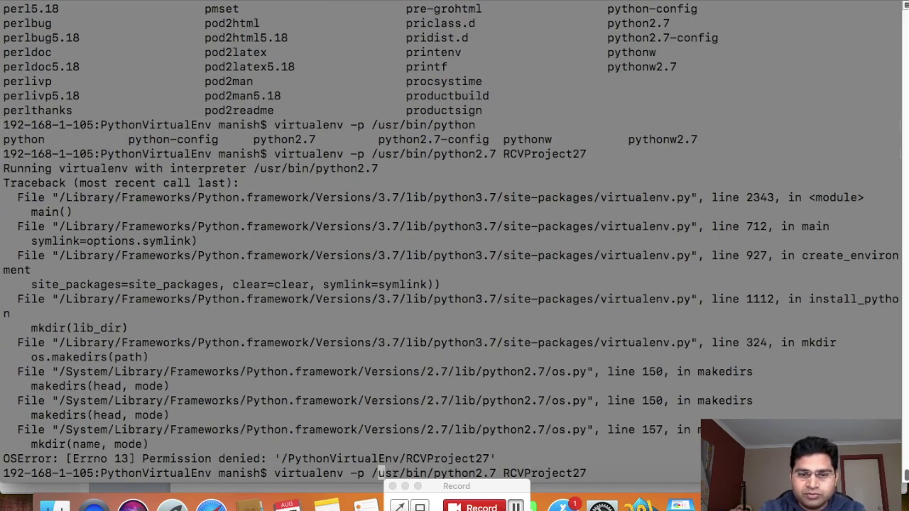
{"action": "key", "text": "Left"}
{"action": "key", "text": "Left"}
{"action": "key", "text": "Left"}
{"action": "key", "text": "Left"}
{"action": "key", "text": "Left"}
{"action": "key", "text": "Left"}
{"action": "key", "text": "Left"}
{"action": "type", "text": "sudo"}
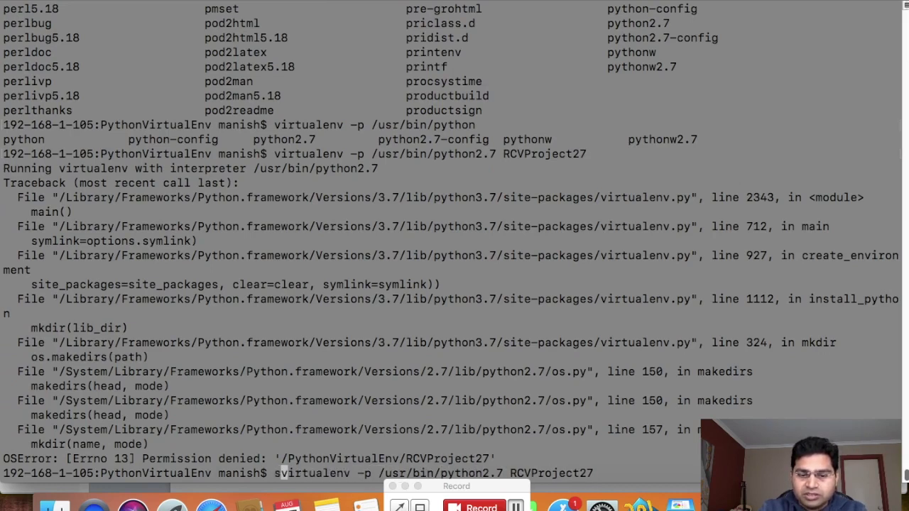
{"action": "key", "text": "Return"}
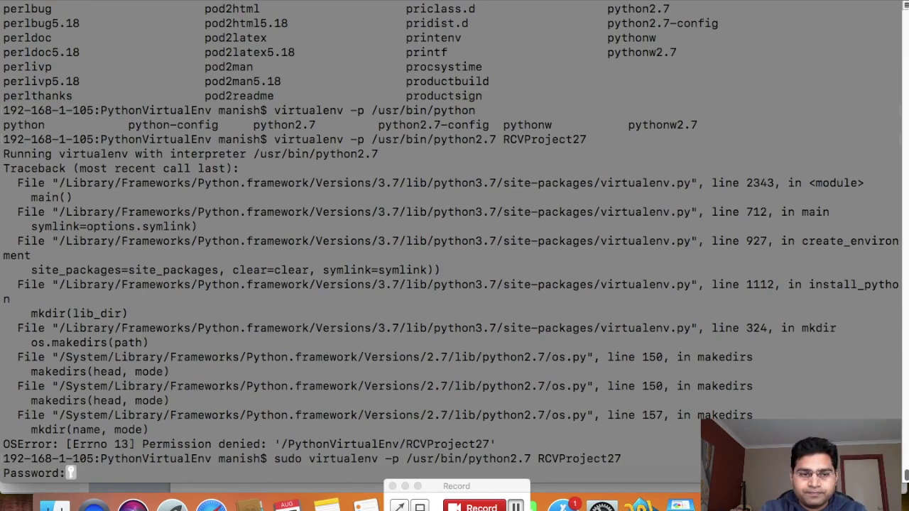
{"action": "key", "text": "Return"}
{"action": "key", "text": "Return"}
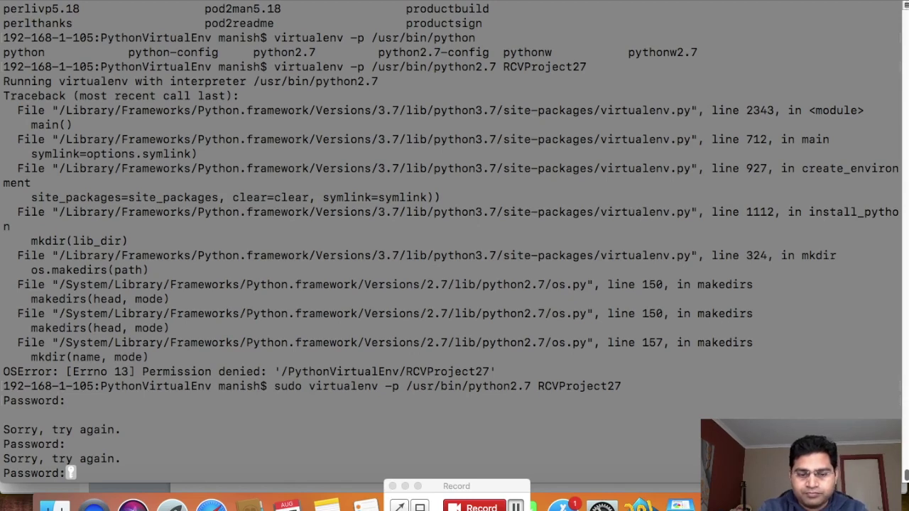
{"action": "key", "text": "Return"}
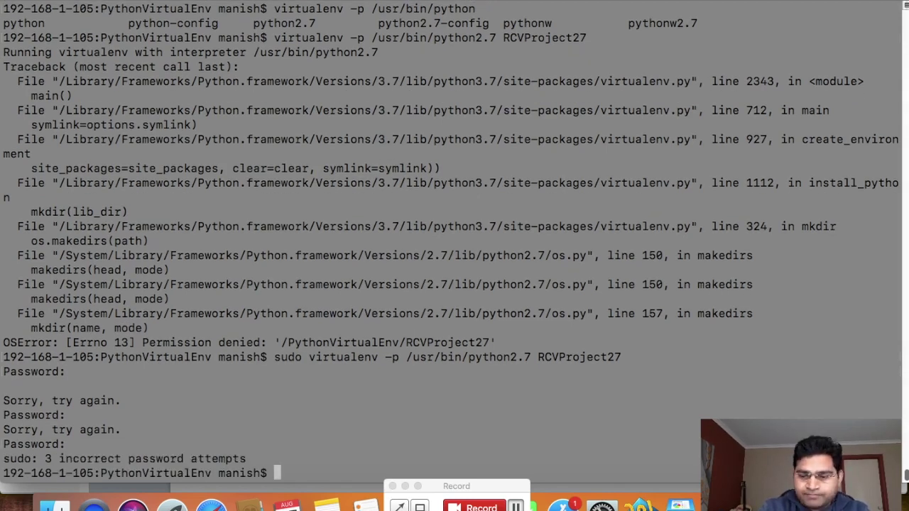
{"action": "key", "text": "Up"}
{"action": "key", "text": "Return"}
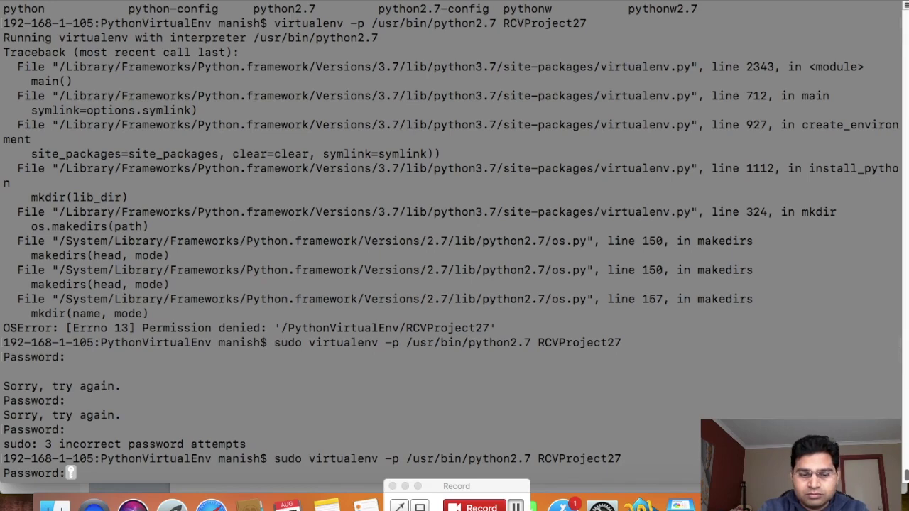
{"action": "key", "text": "Return"}
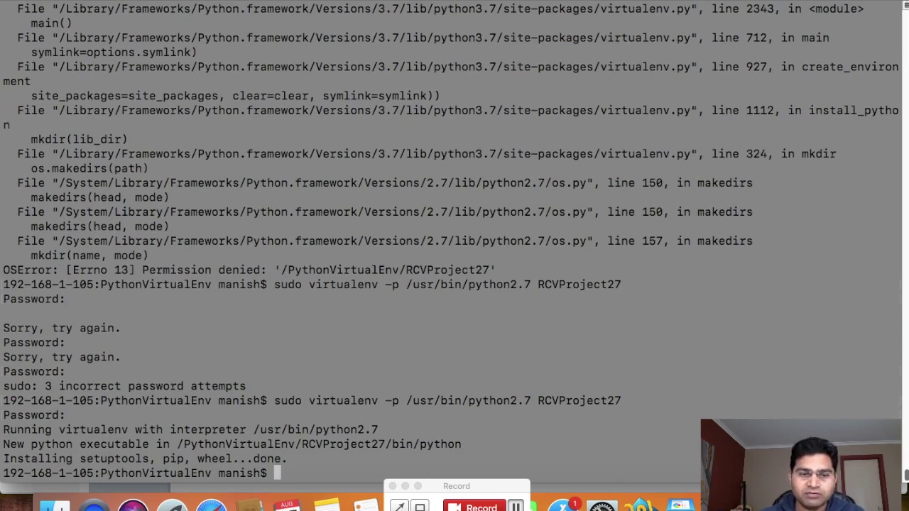
- List PythonVirtualEnv showing RCVProject and RCVProject27, check the Keynote slide, and return to Terminal
{"action": "type", "text": "ls"}
{"action": "key", "text": "Return"}
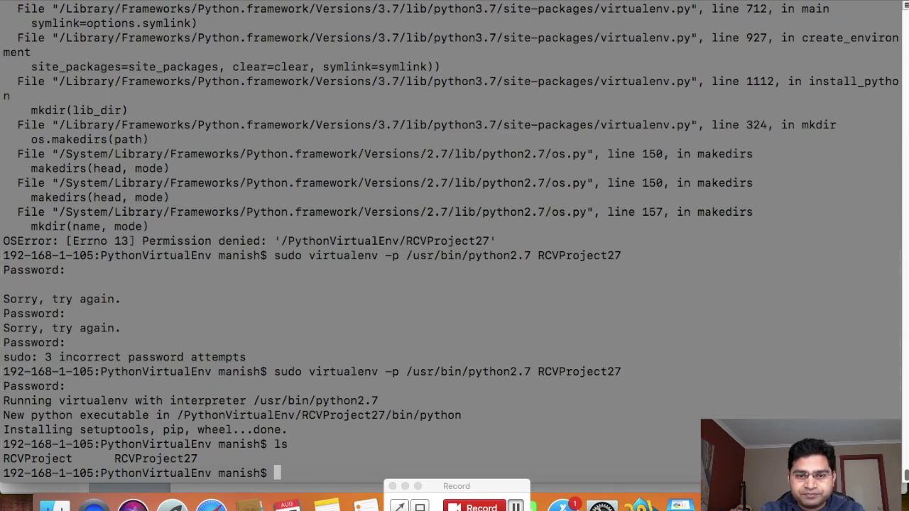
{"action": "key", "text": "super+Tab"}
{"action": "key", "text": "super+Tab"}
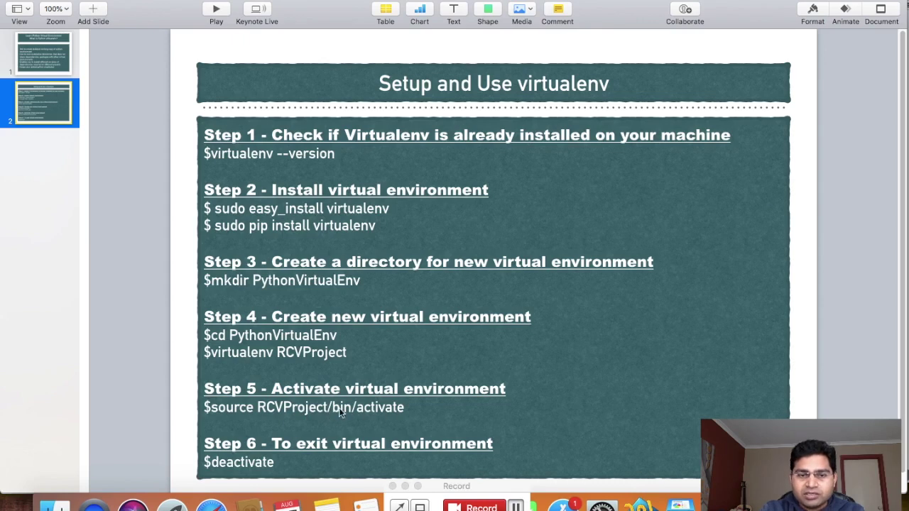
{"action": "key", "text": "super+Tab"}
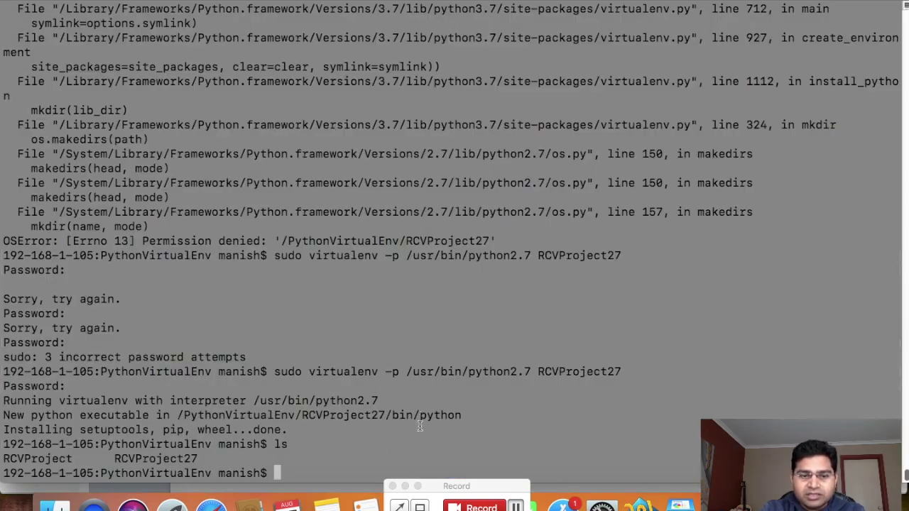
- Activate RCVProject27 with source RCVProject27/bin/activate, then clear the screen
{"action": "type", "text": "source"}
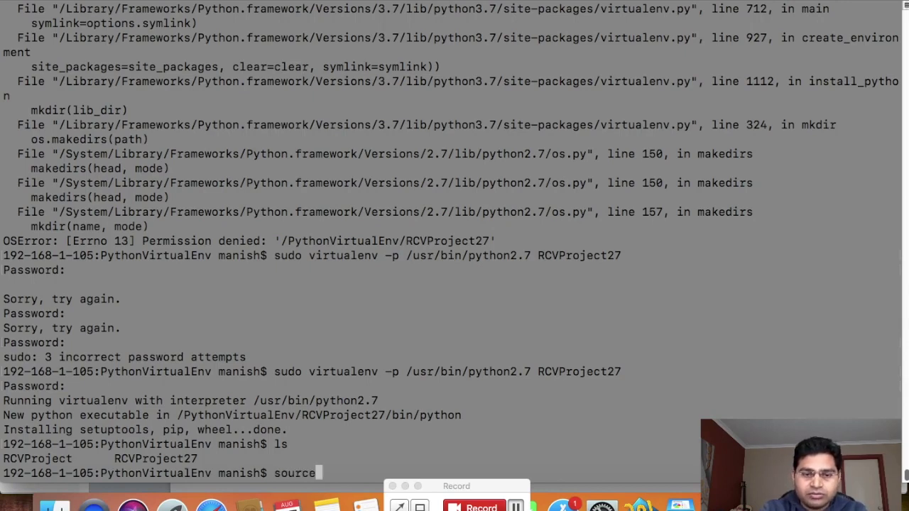
{"action": "type", "text": " RCVProject"}
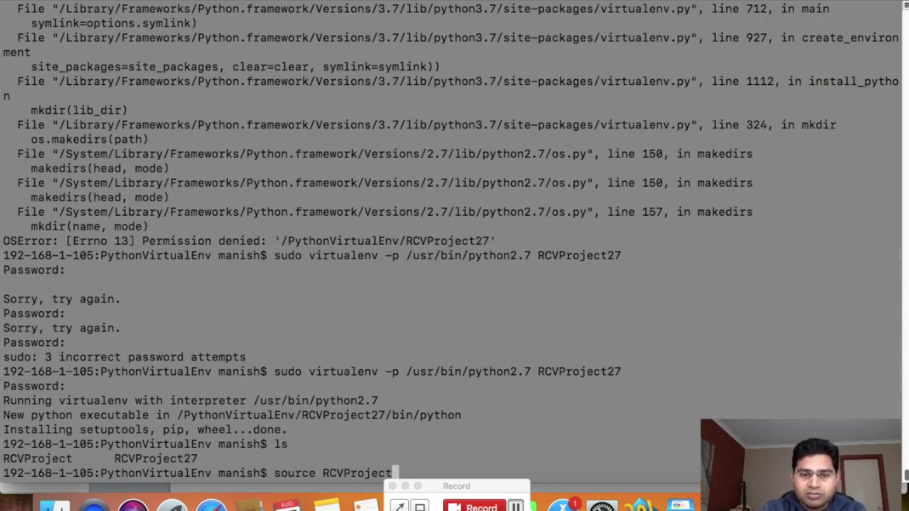
{"action": "type", "text": "27/bin/activate"}
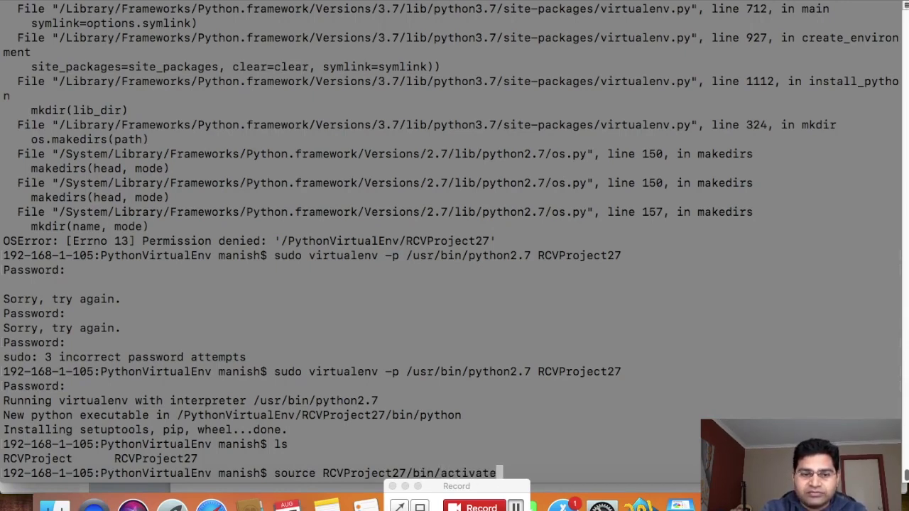
{"action": "key", "text": "Return"}
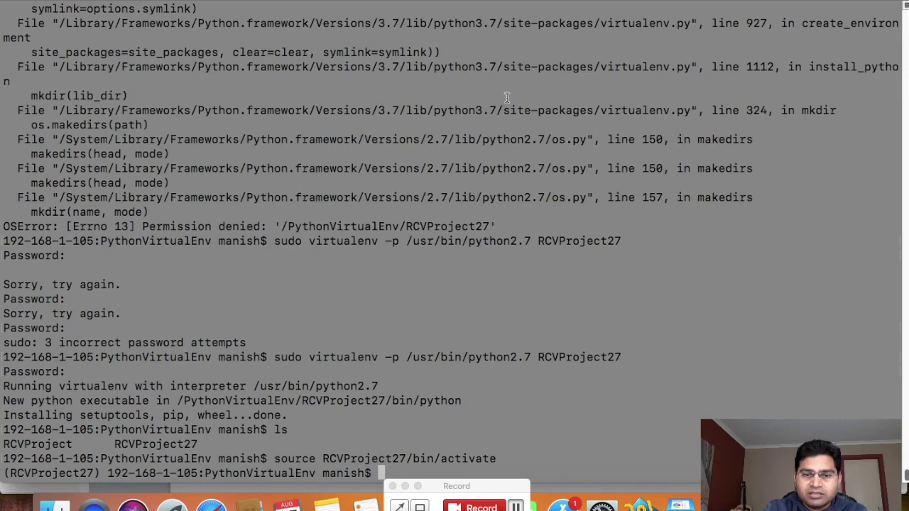
{"action": "type", "text": "clear"}
{"action": "key", "text": "Return"}
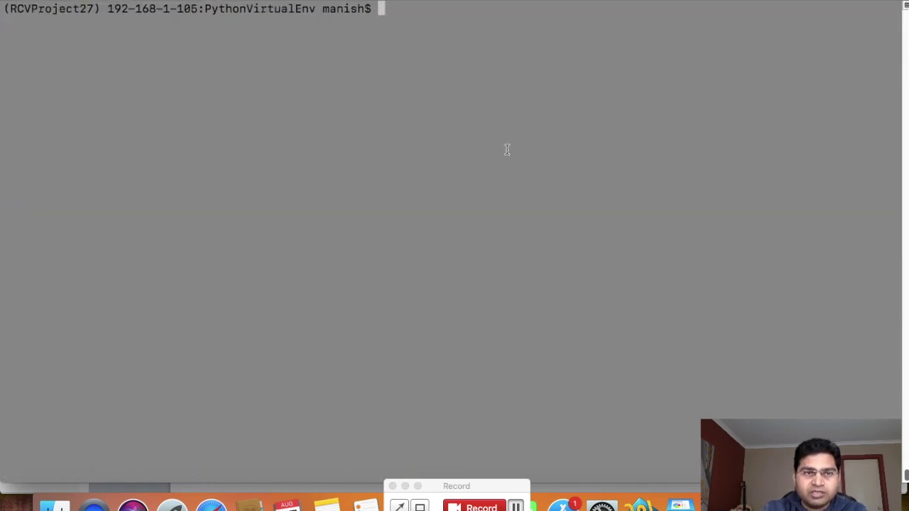
- Check that the environment reports Python 2.7.10 and pip 18.0 for Python 2.7
{"action": "left_click_drag", "start_coordinate": [93, 9], "coordinate": [8, 8]}
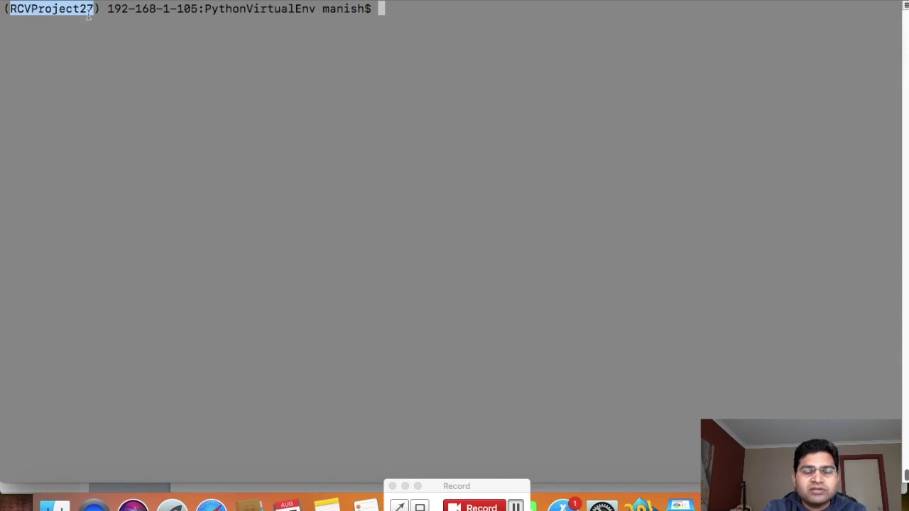
{"action": "left_click", "coordinate": [409, 11]}
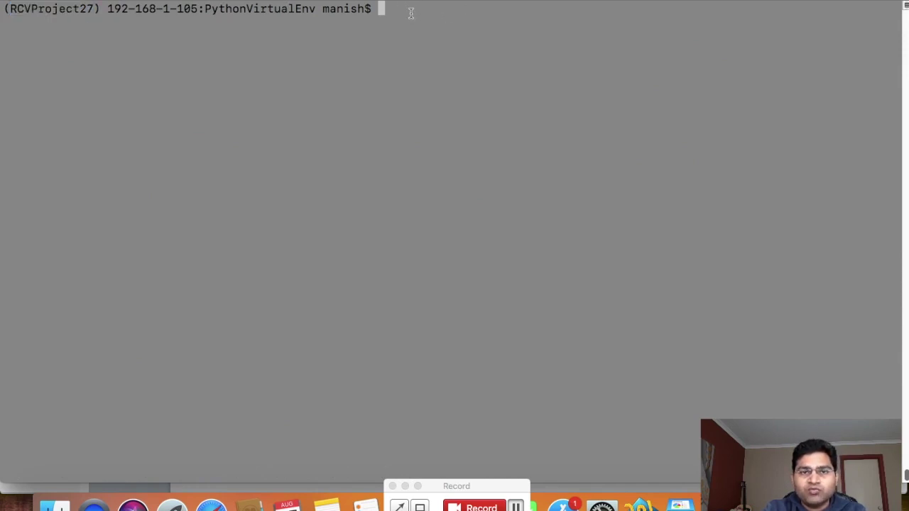
{"action": "type", "text": "python -"}
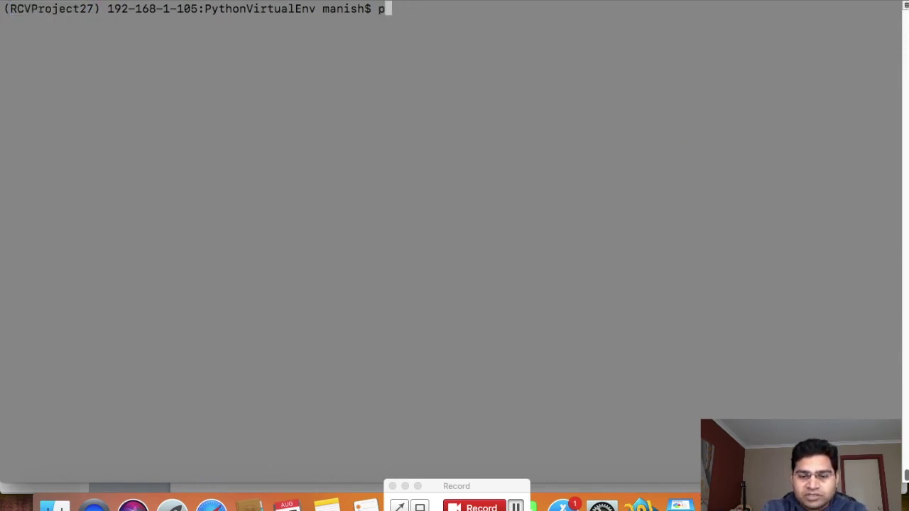
{"action": "type", "text": "-version"}
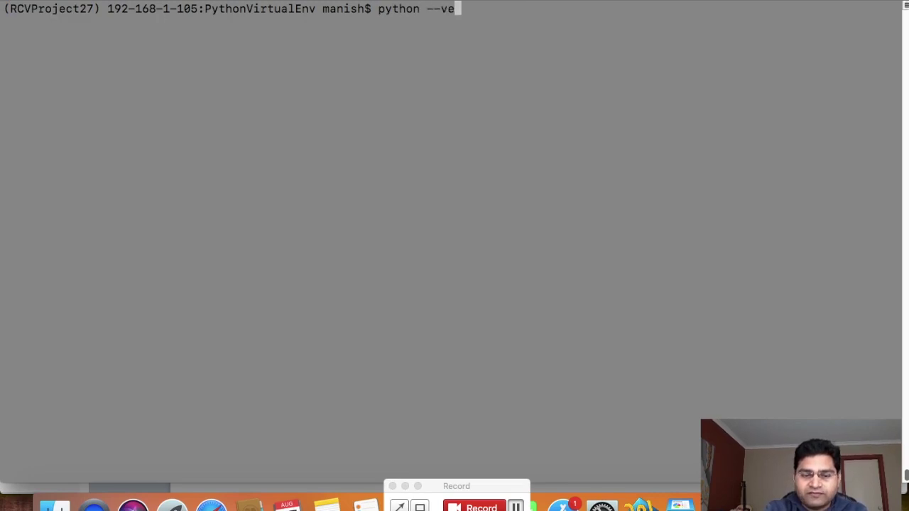
{"action": "key", "text": "Return"}
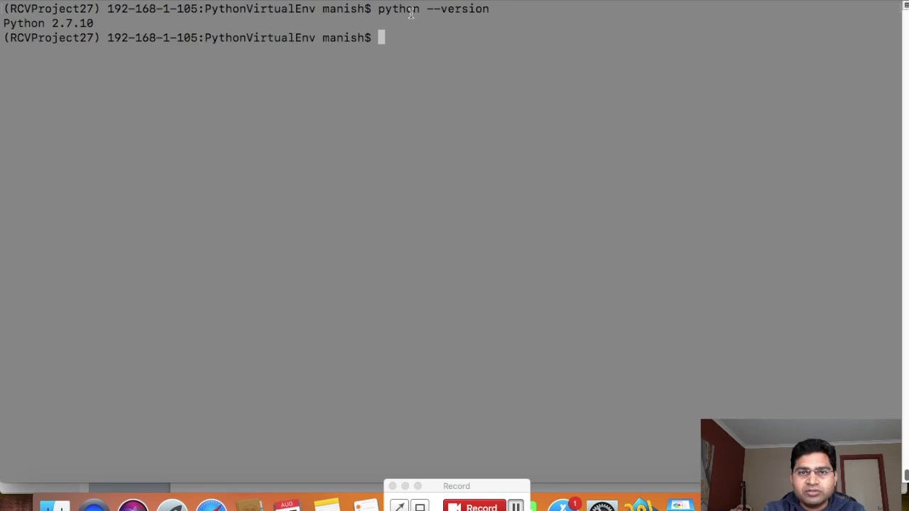
{"action": "type", "text": "pip --version"}
{"action": "key", "text": "Return"}
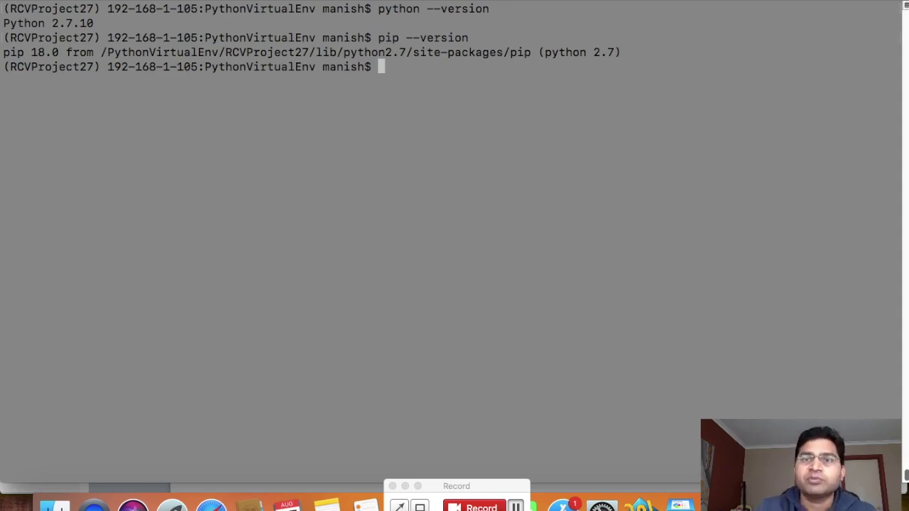
{"action": "left_click", "coordinate": [607, 3]}
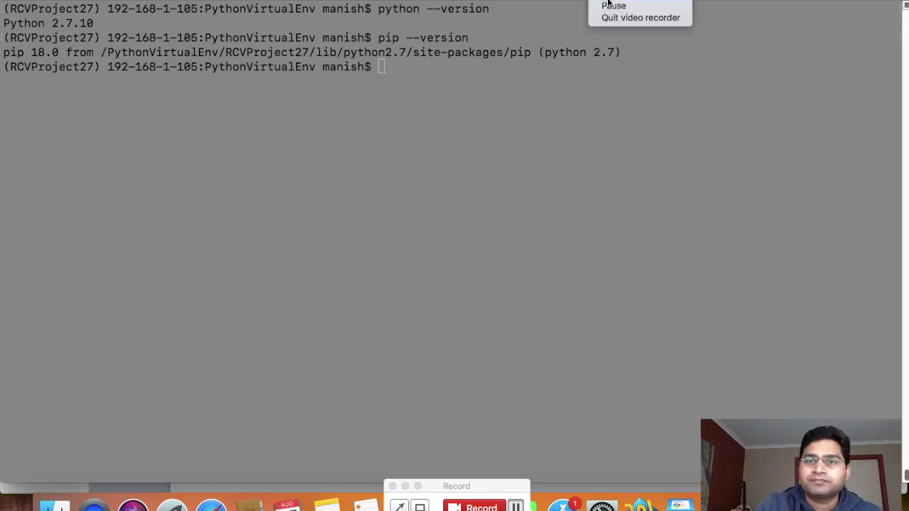